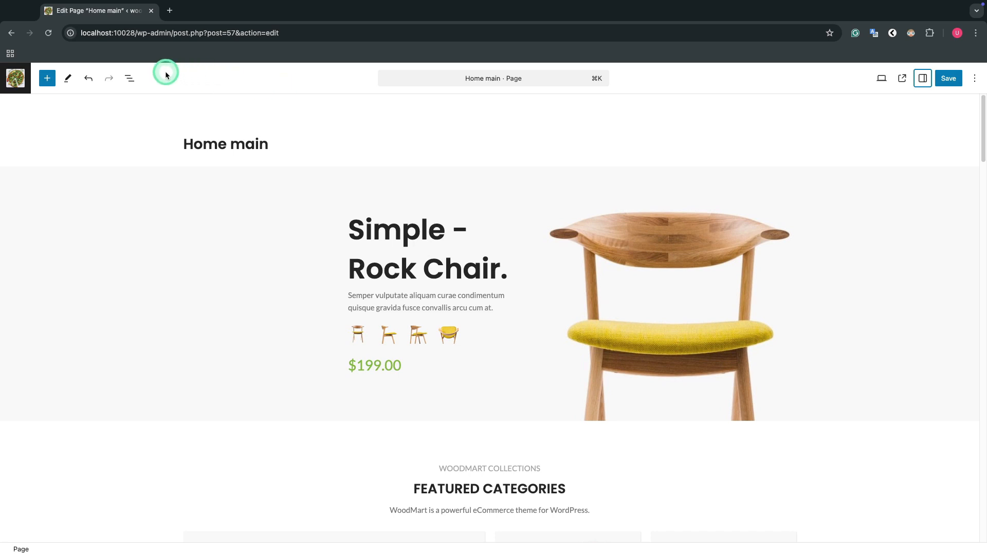
# Step: Insert the multi-column Row block below the brand logos at the end of the page with an equal two-column layout
pyautogui.click(130, 78)
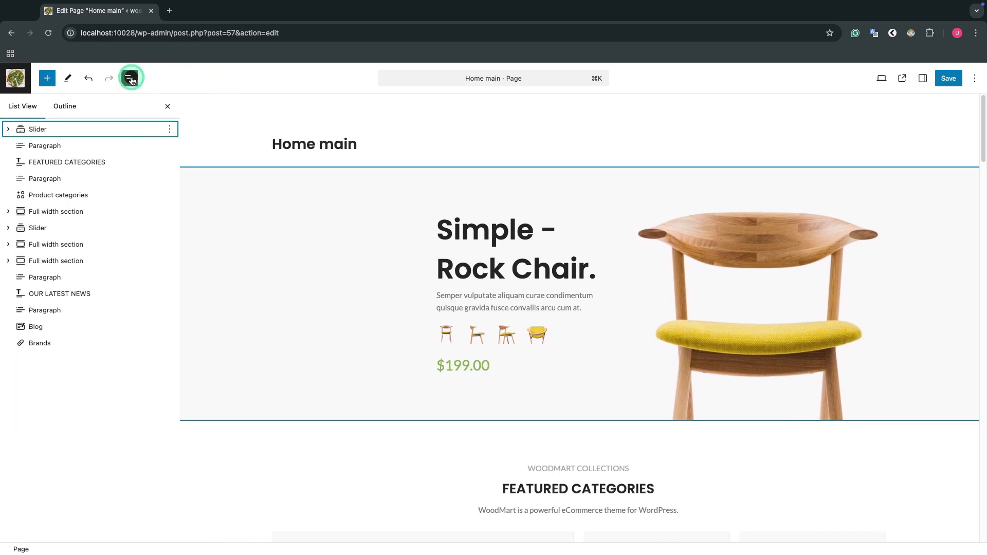
pyautogui.click(35, 147)
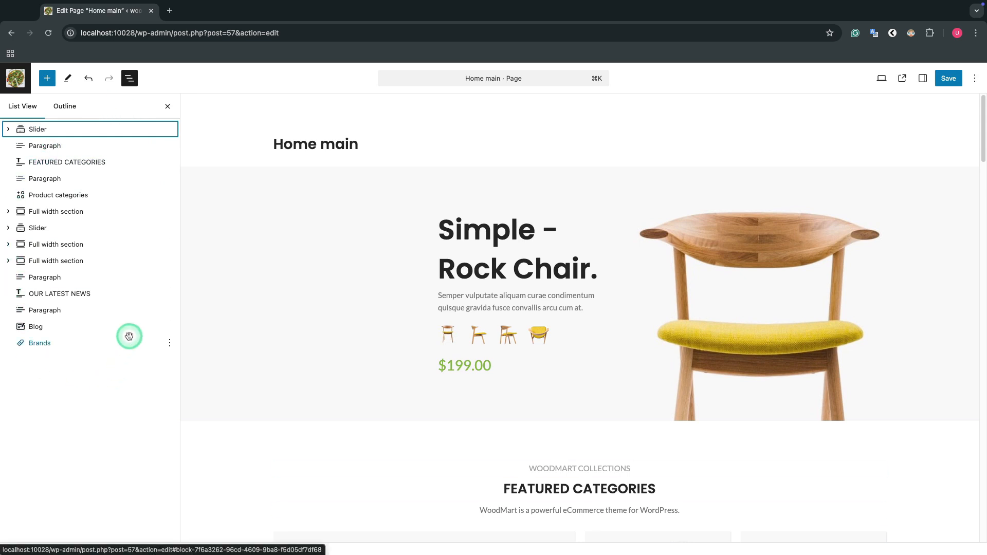
pyautogui.click(68, 329)
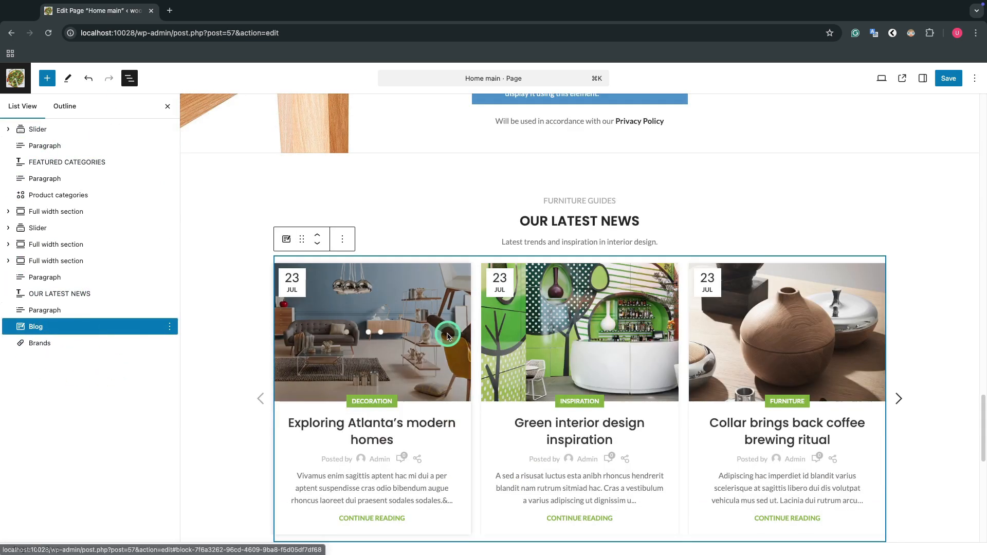
pyautogui.scroll(-6, 441, 335)
pyautogui.click(364, 330)
pyautogui.click(46, 78)
pyautogui.write('Row')
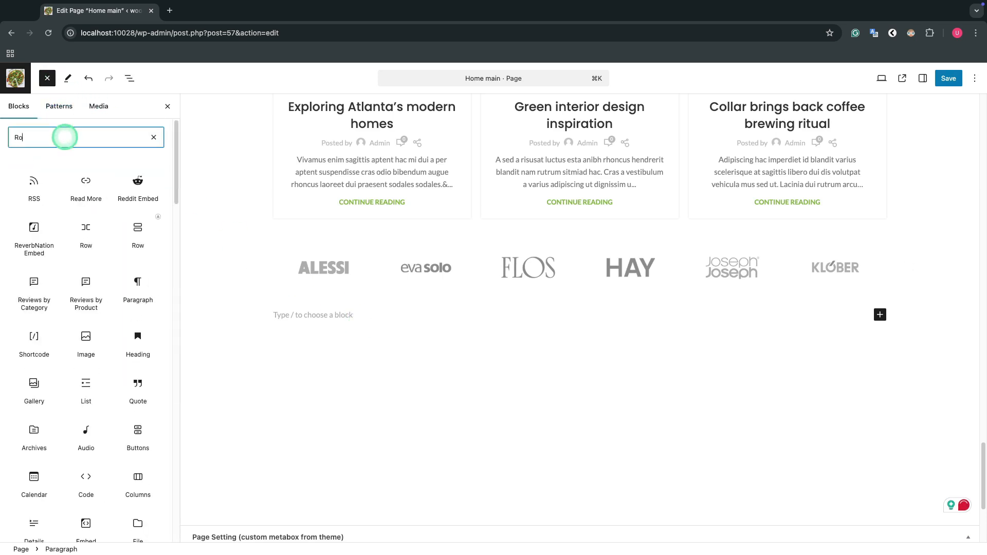
pyautogui.moveTo(73, 183)
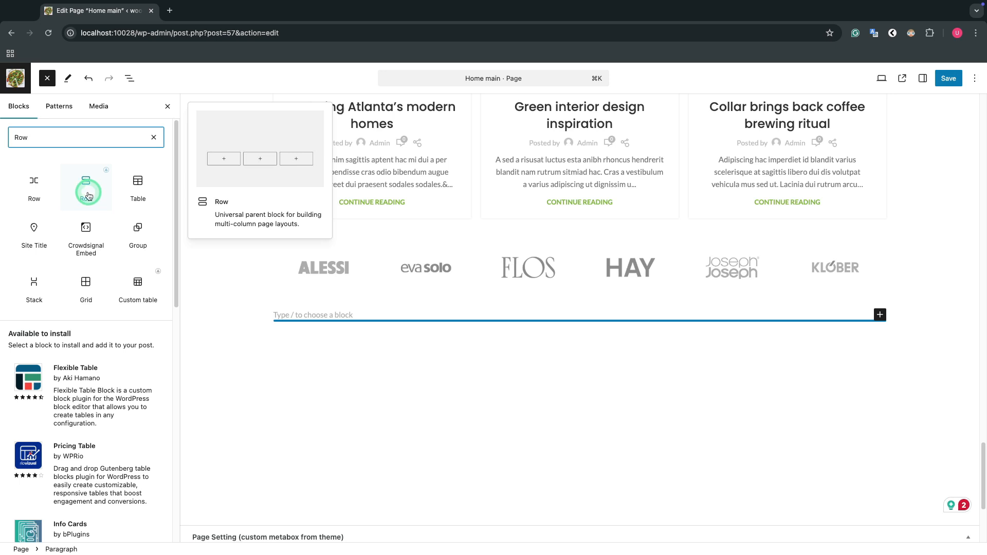
pyautogui.click(88, 196)
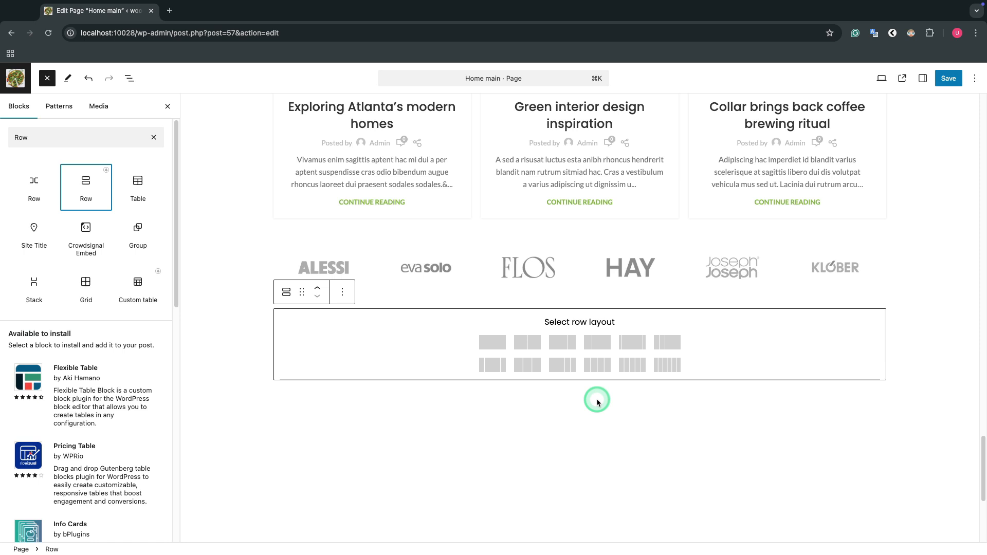
pyautogui.click(523, 343)
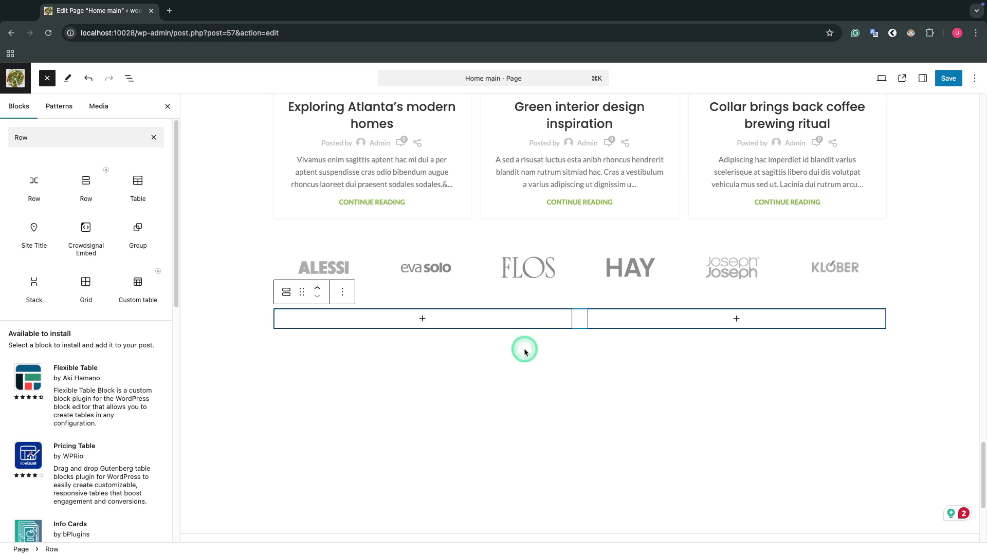
# Step: Show the new row's nested columns in the page's block structure and open the row's settings
pyautogui.click(129, 81)
pyautogui.click(9, 362)
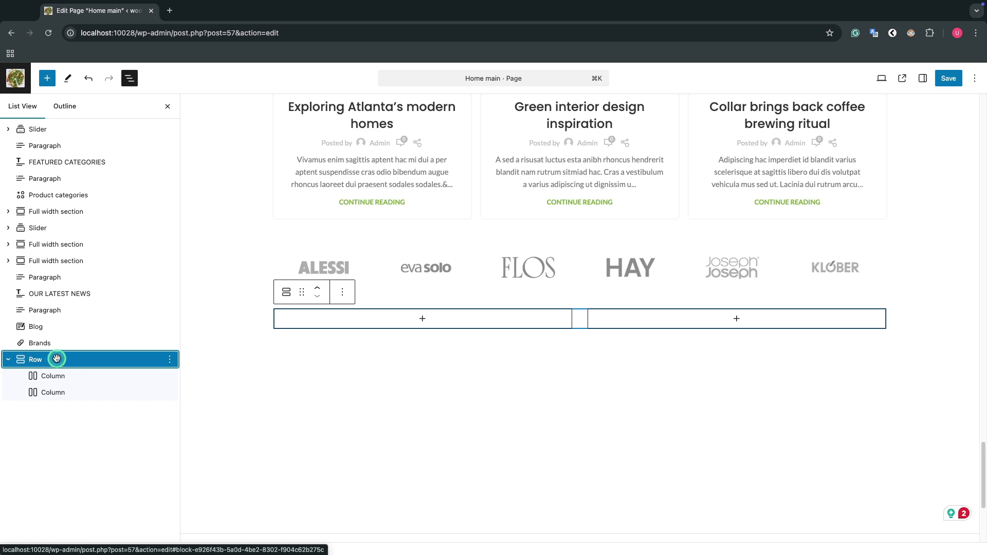
pyautogui.click(923, 80)
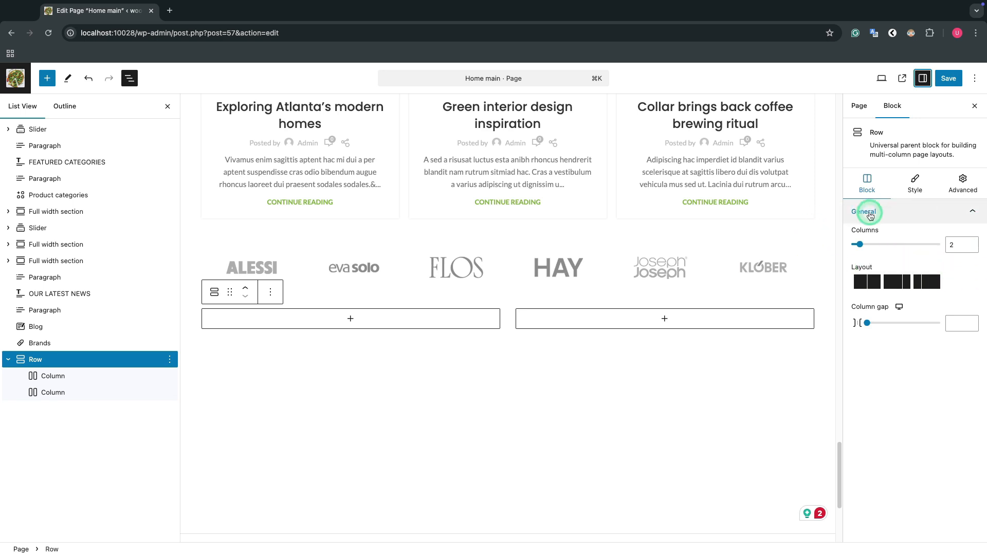
# Step: Try increasing the row's column count to 4 and return it to 2
pyautogui.click(971, 244)
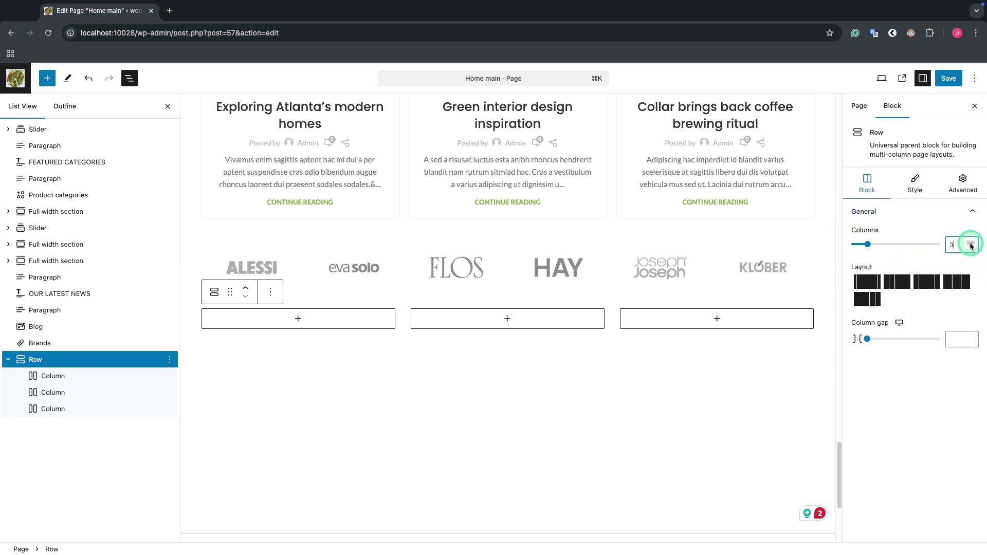
pyautogui.click(971, 245)
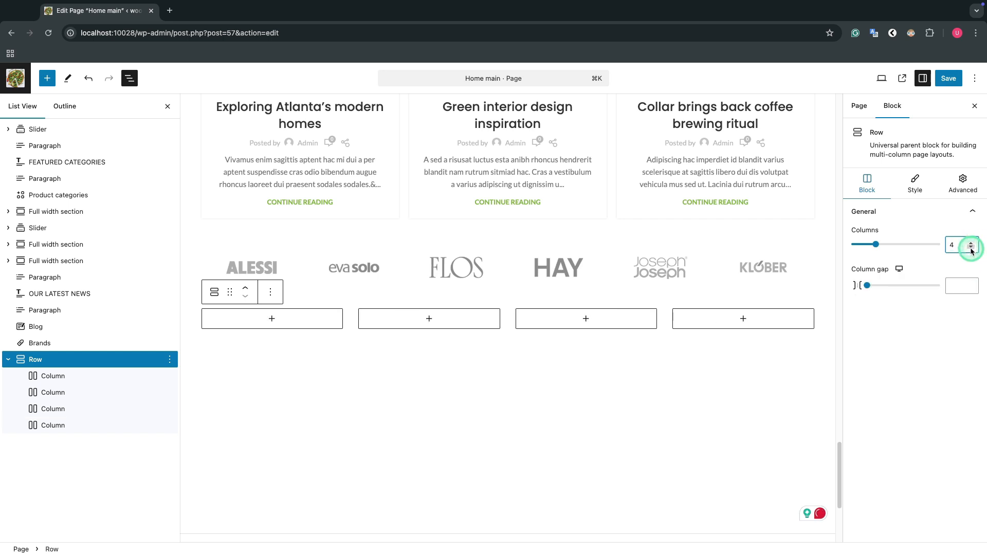
pyautogui.click(971, 247)
pyautogui.click(970, 248)
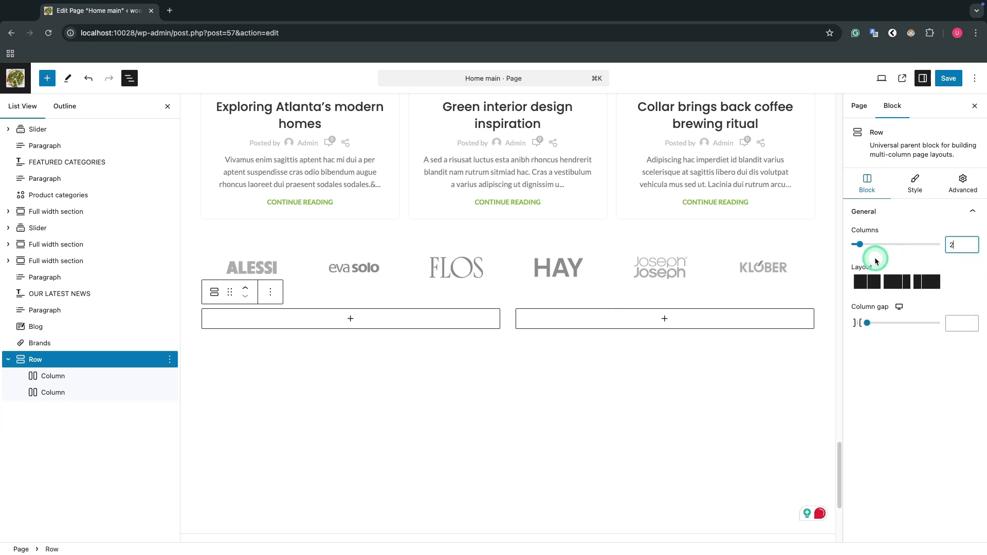
# Step: Give the row a narrow first and wide second column and set the column gap to 26
pyautogui.click(924, 284)
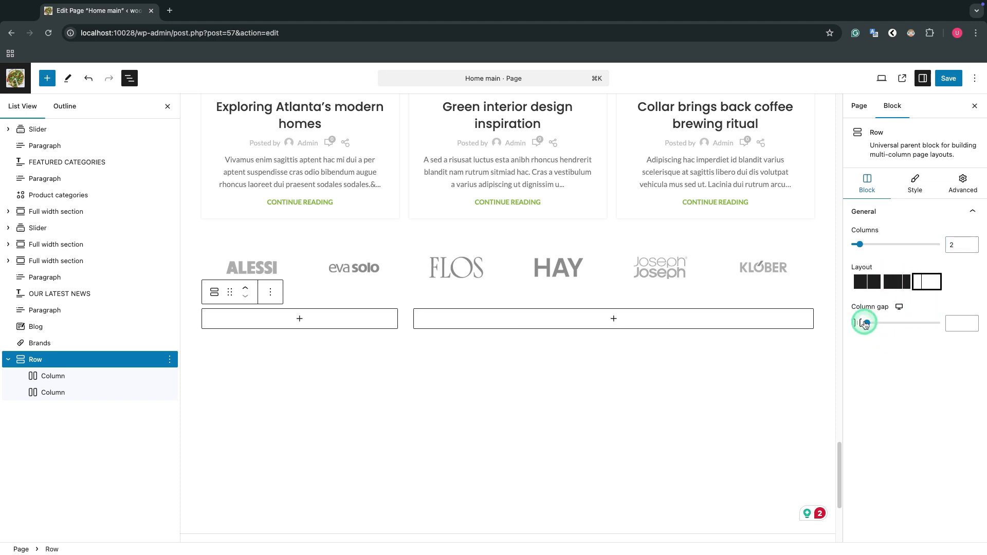
pyautogui.moveTo(869, 325); pyautogui.dragTo(875, 325)
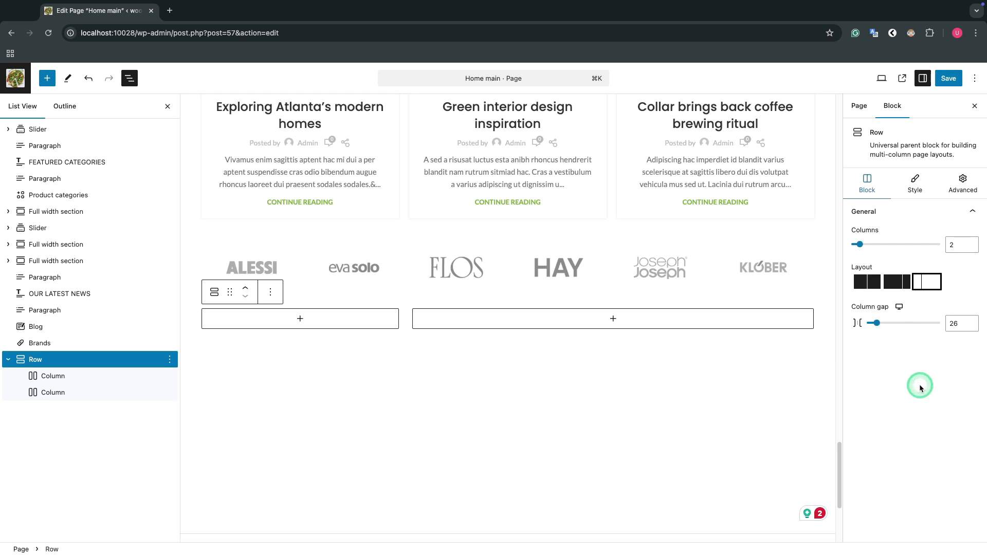
# Step: Examine the row's shape divider options for the top and bottom edges, including the available divider shapes
pyautogui.click(914, 181)
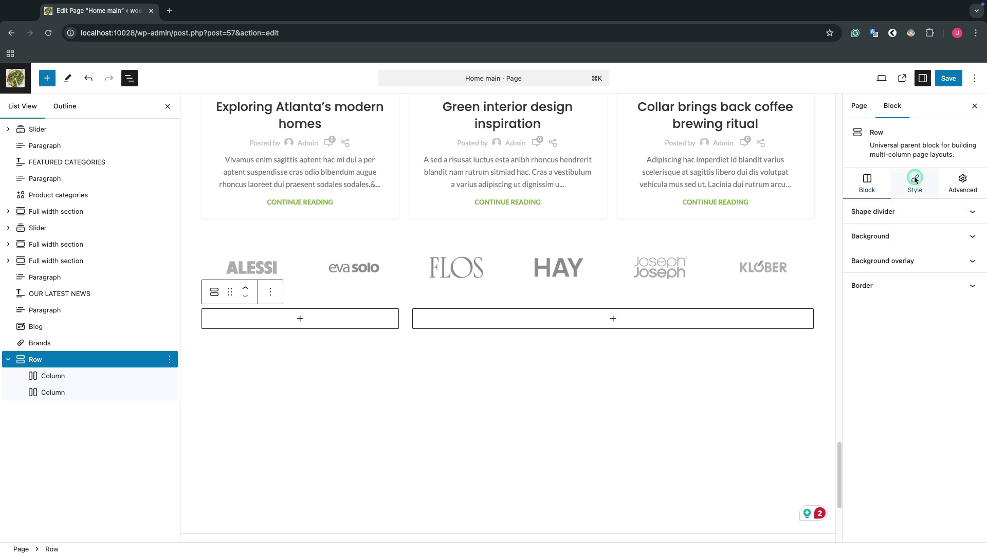
pyautogui.click(913, 219)
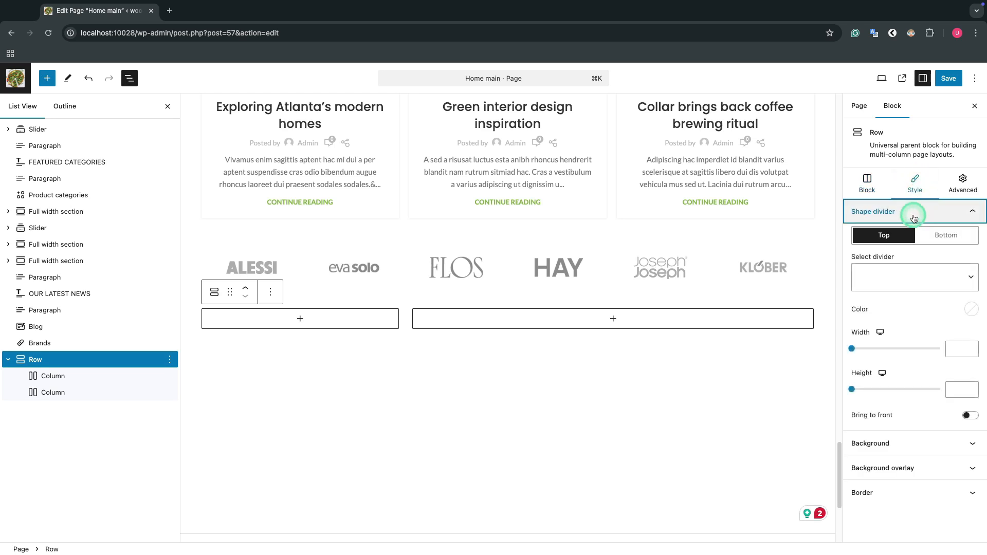
pyautogui.click(931, 233)
pyautogui.click(903, 231)
pyautogui.click(933, 278)
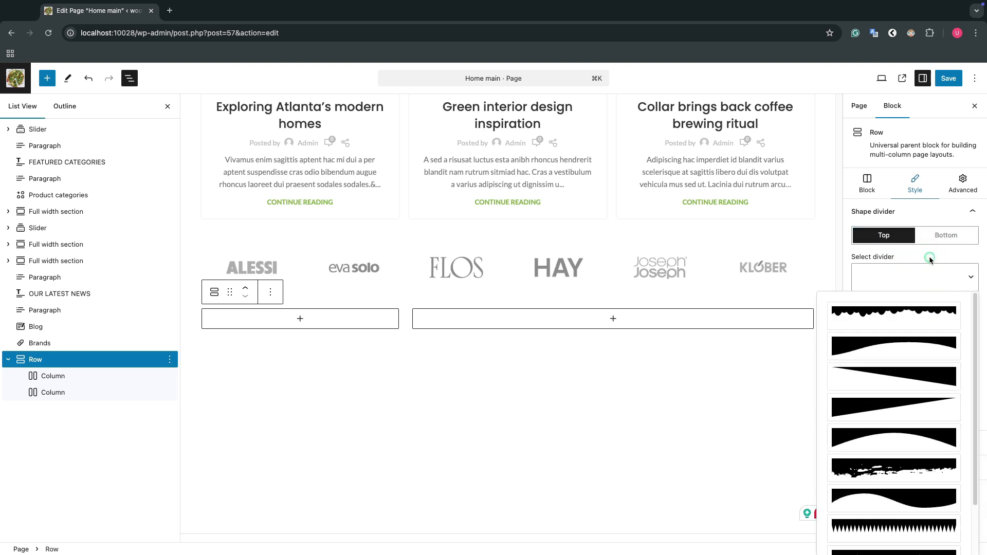
pyautogui.click(930, 260)
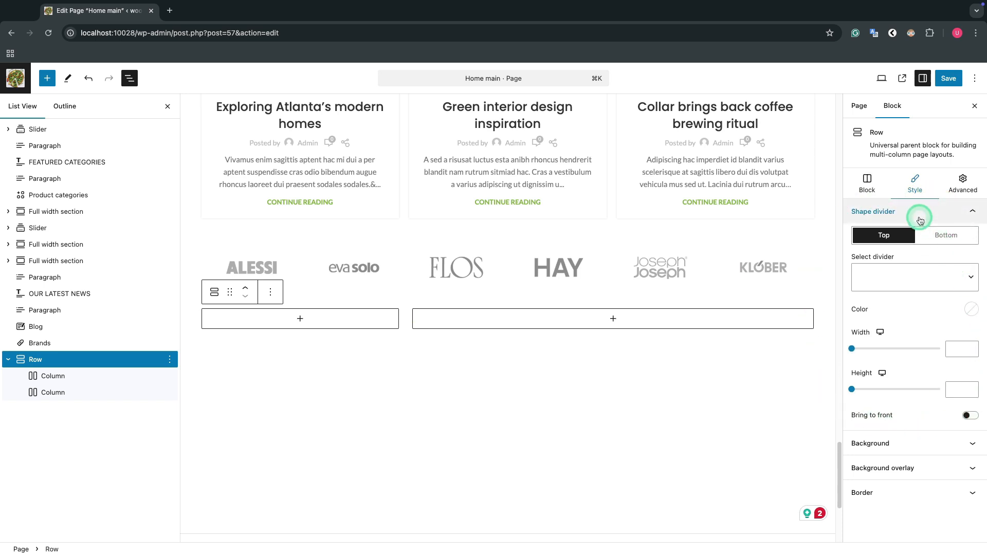
pyautogui.click(920, 217)
# Step: Set the row's normal-state background to a custom light pink color
pyautogui.click(920, 236)
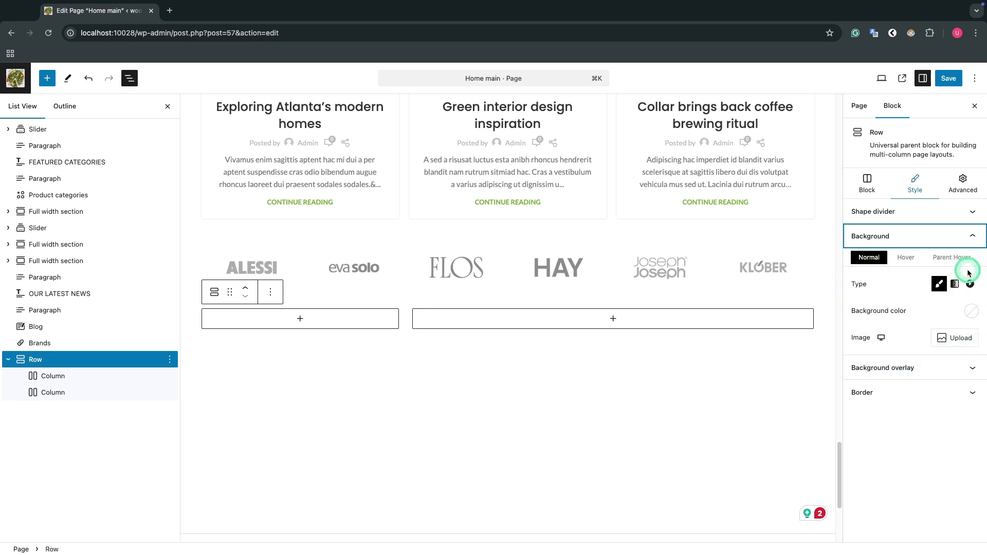
pyautogui.click(971, 311)
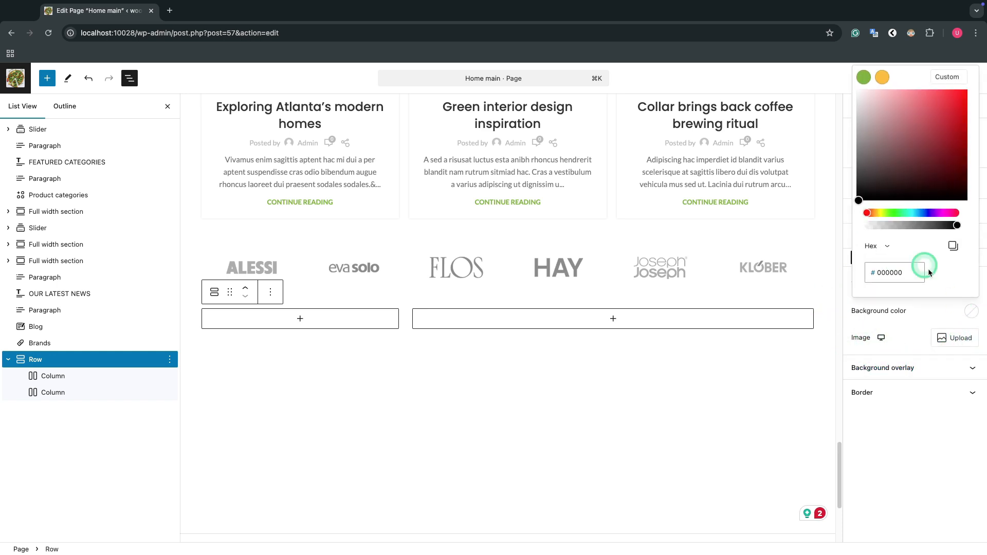
pyautogui.click(865, 96)
pyautogui.click(920, 322)
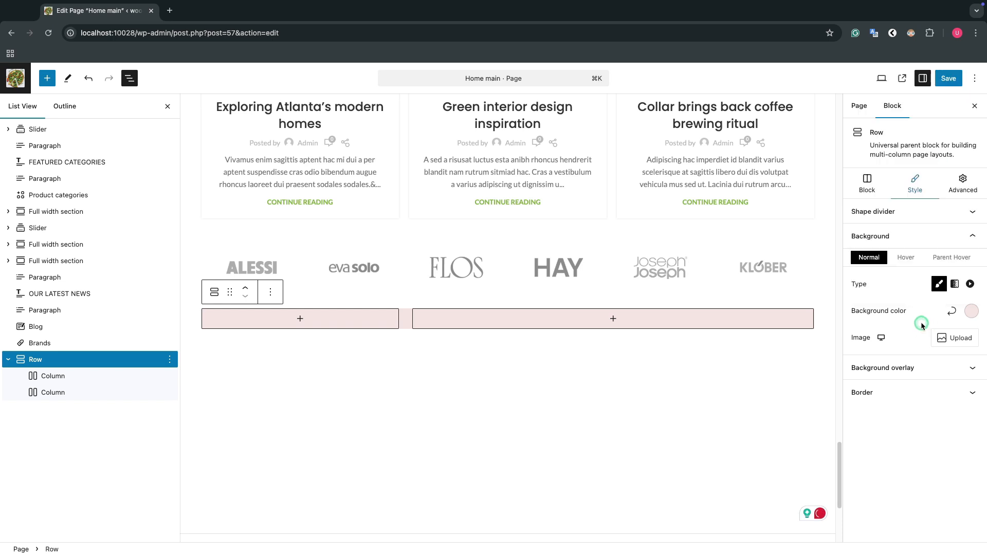
pyautogui.click(911, 237)
# Step: Try enabling the row's background overlay to see its options and switch it off again
pyautogui.click(905, 259)
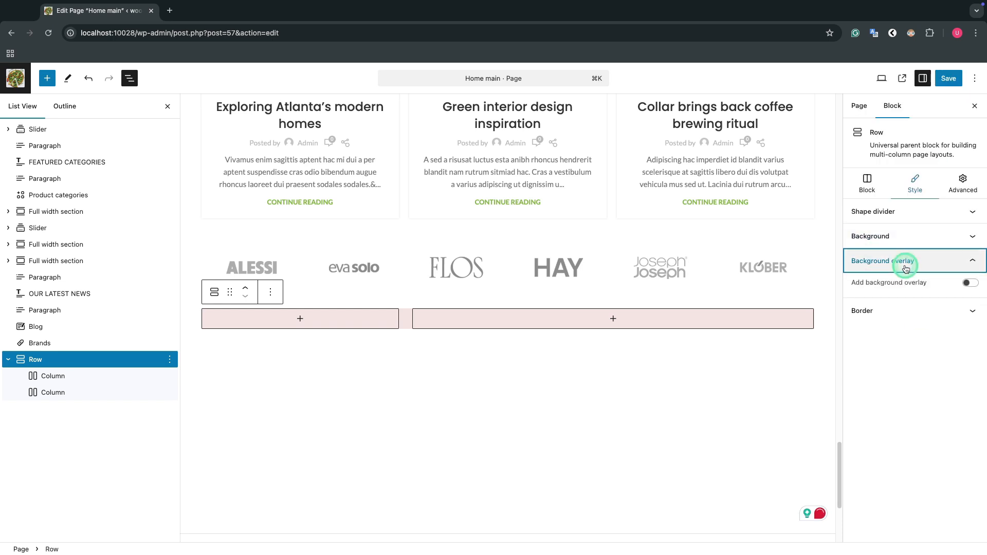
pyautogui.click(971, 283)
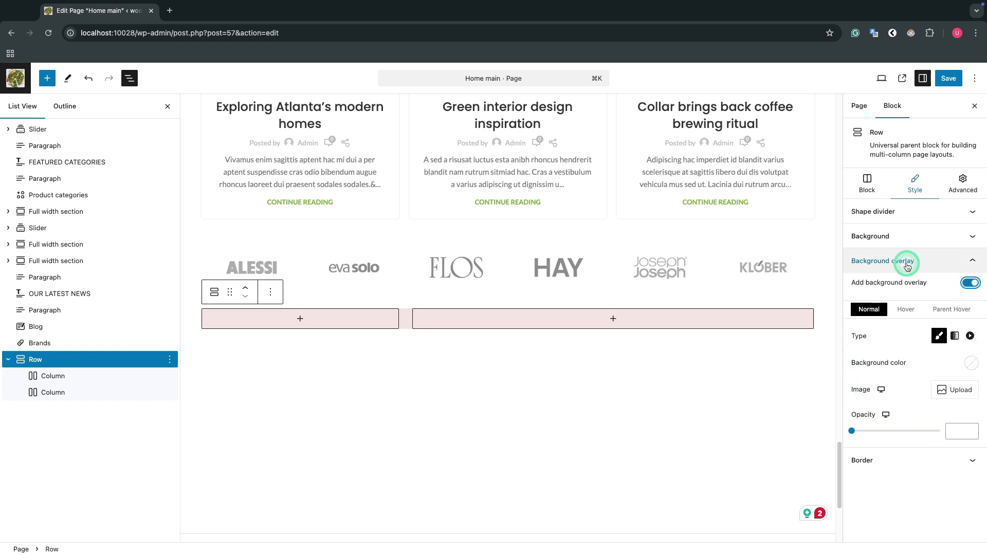
pyautogui.click(973, 285)
pyautogui.click(967, 261)
# Step: Examine the row's border types and box shadow settings for the normal state
pyautogui.click(959, 286)
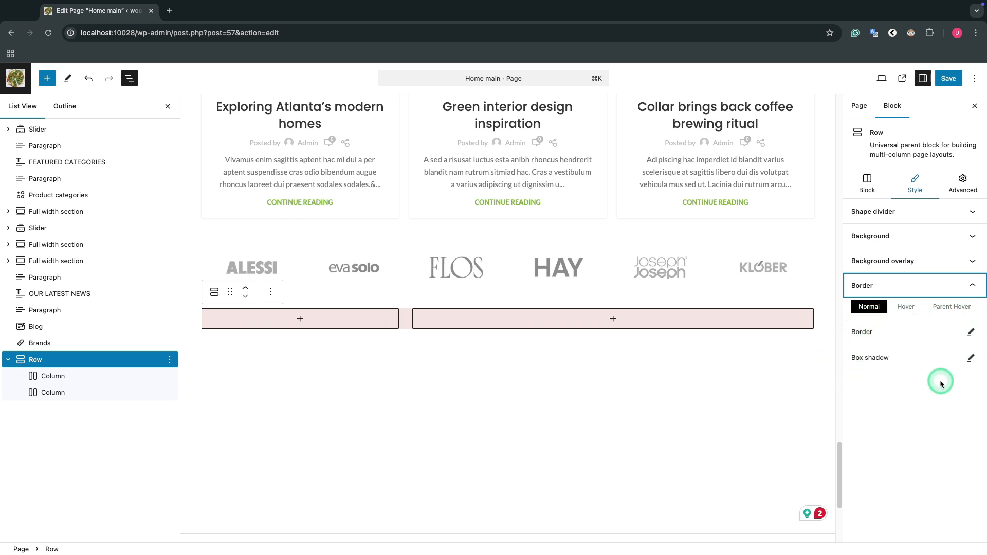
pyautogui.click(971, 333)
pyautogui.click(784, 343)
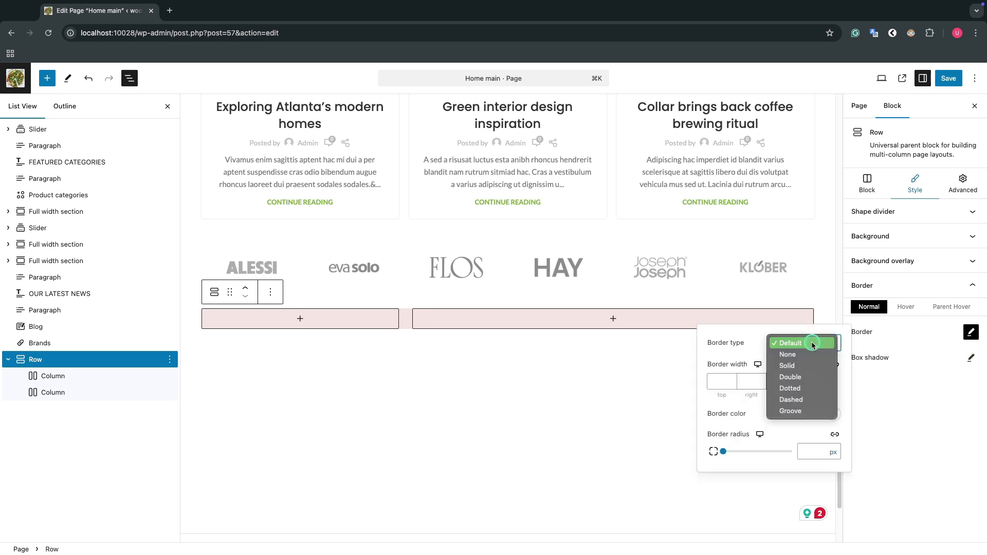
pyautogui.click(812, 345)
pyautogui.click(968, 357)
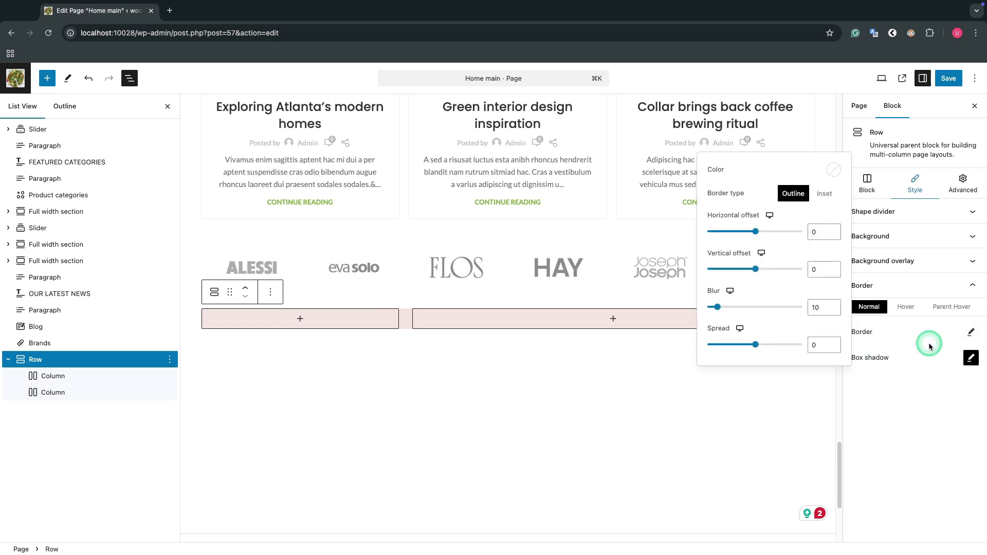
# Step: Set the row's top and bottom padding to 100 px each
pyautogui.click(961, 185)
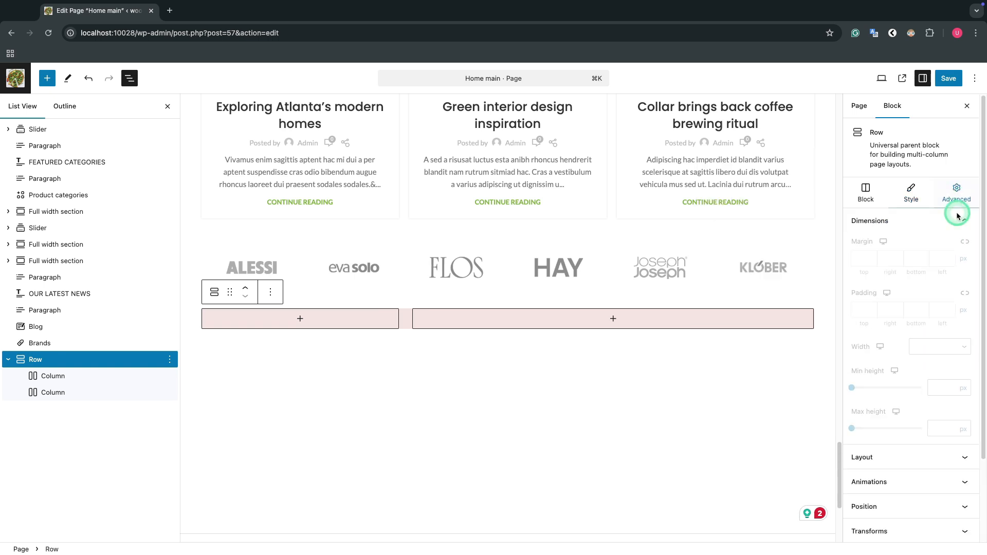
pyautogui.click(964, 221)
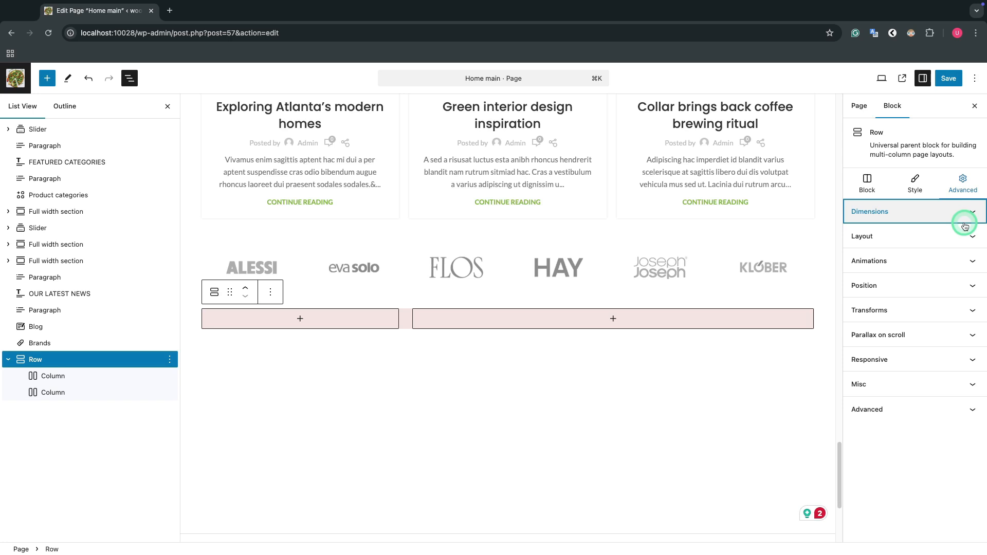
pyautogui.click(965, 226)
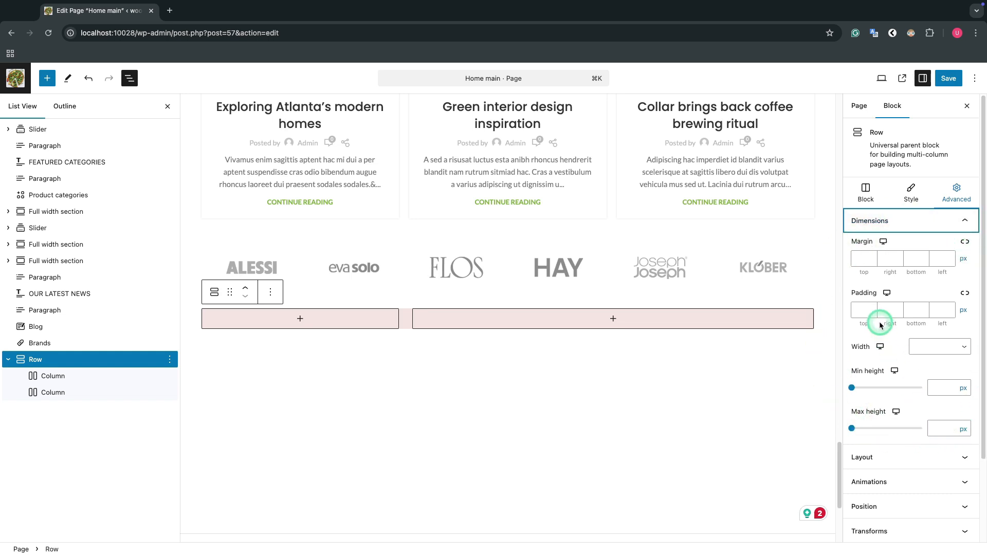
pyautogui.click(865, 311)
pyautogui.write('100')
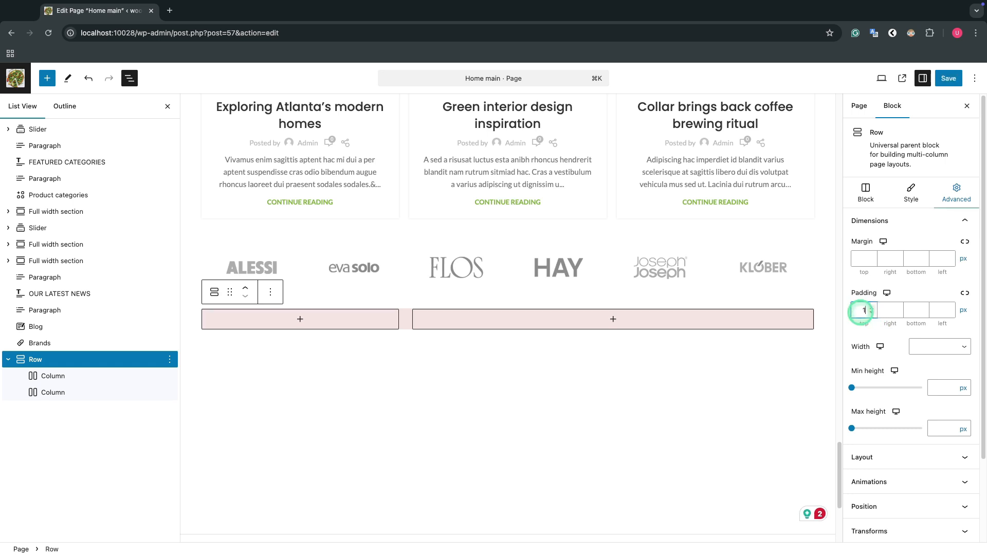
pyautogui.click(912, 310)
pyautogui.write('100')
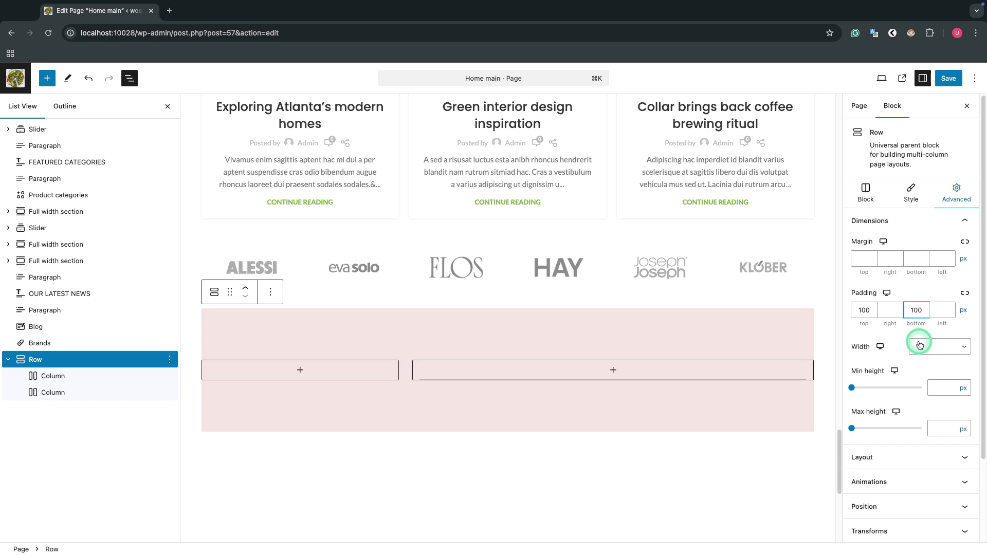
# Step: Examine the row's width choices and its layout settings for self-alignment, flex and order
pyautogui.scroll(-2, 918, 343)
pyautogui.click(952, 330)
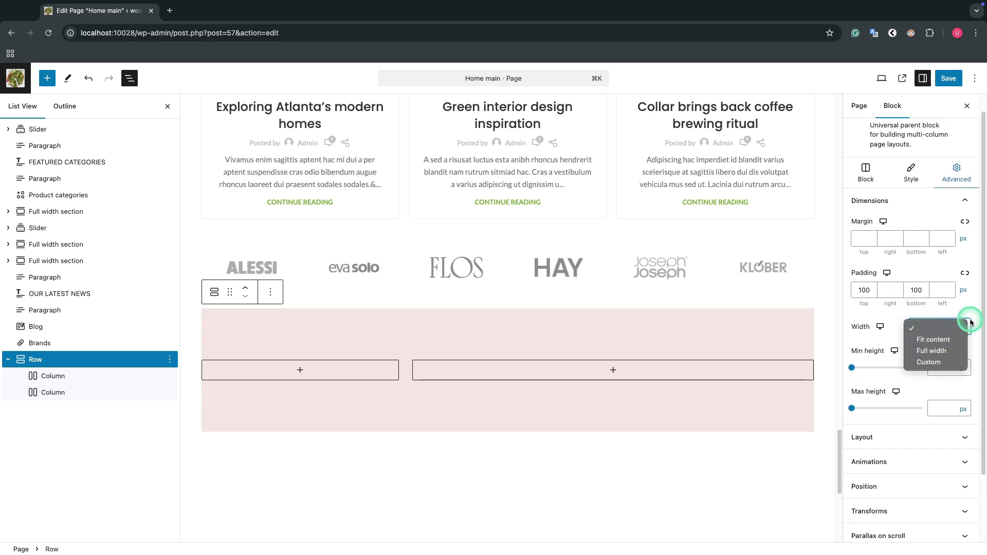
pyautogui.click(969, 323)
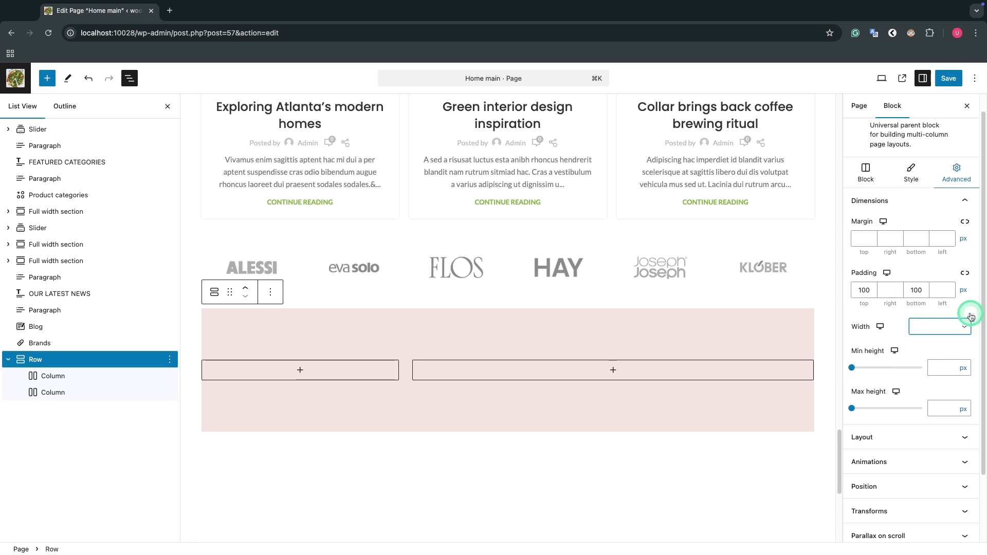
pyautogui.click(964, 200)
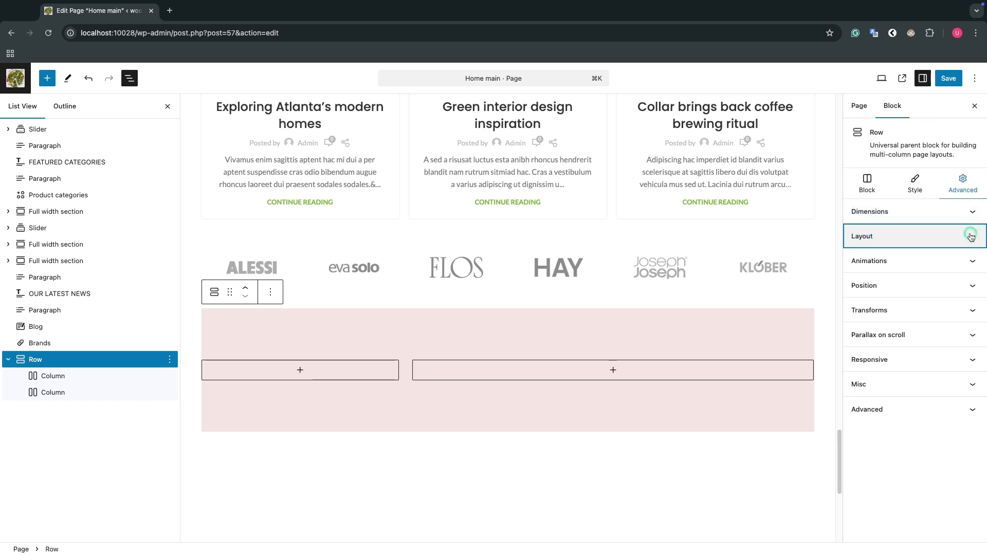
pyautogui.click(970, 236)
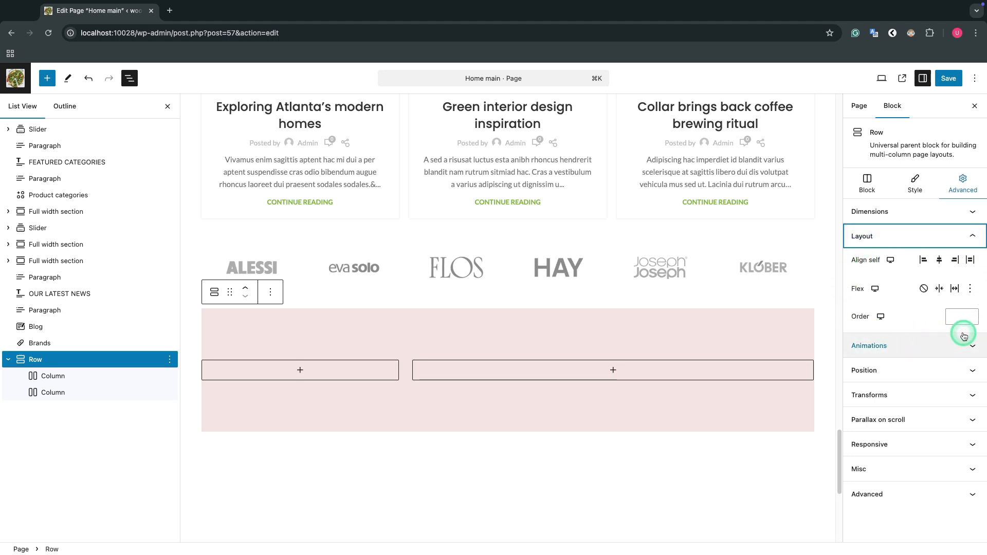
# Step: Set the row's entrance animation to Slide from top, leaving the duration and delay at their defaults
pyautogui.click(914, 245)
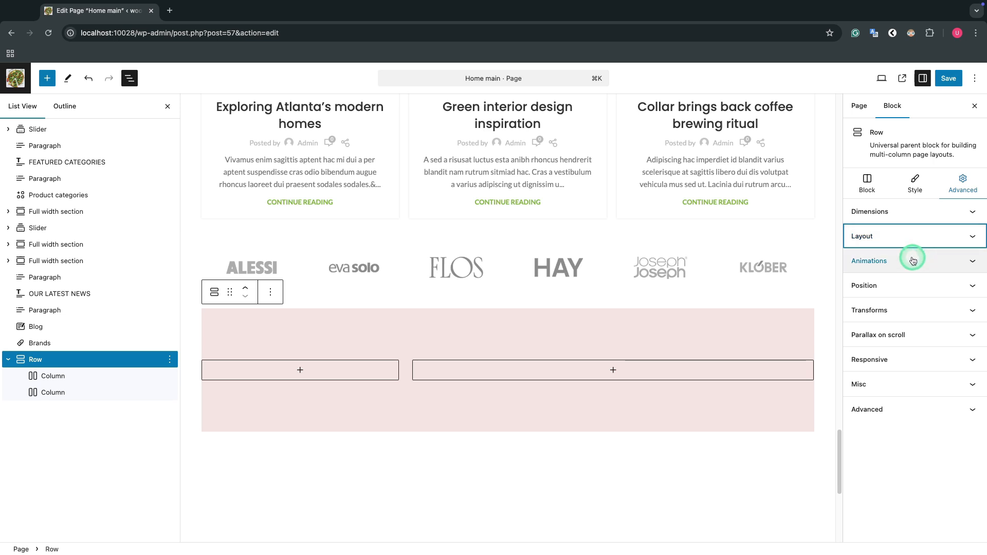
pyautogui.click(911, 260)
pyautogui.click(949, 288)
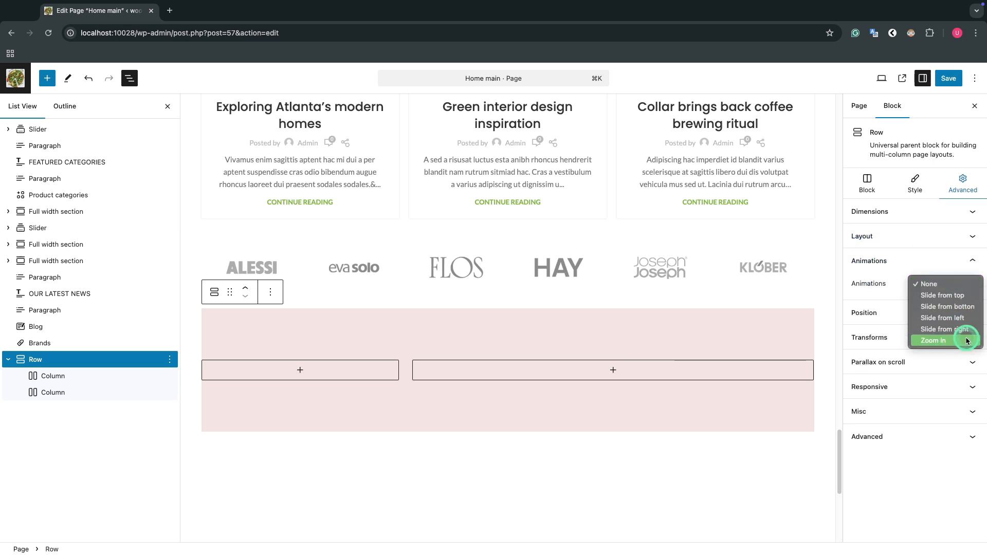
pyautogui.click(958, 294)
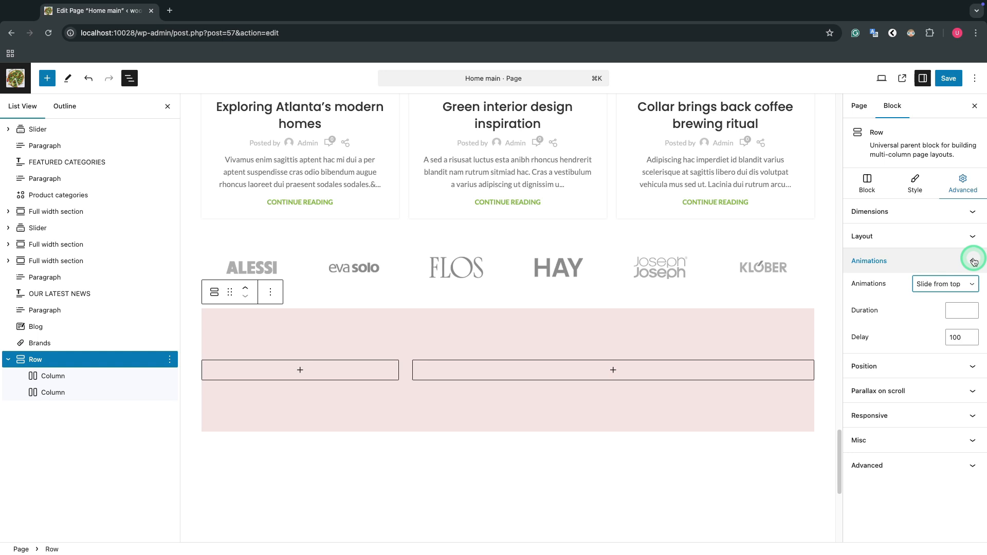
pyautogui.click(972, 262)
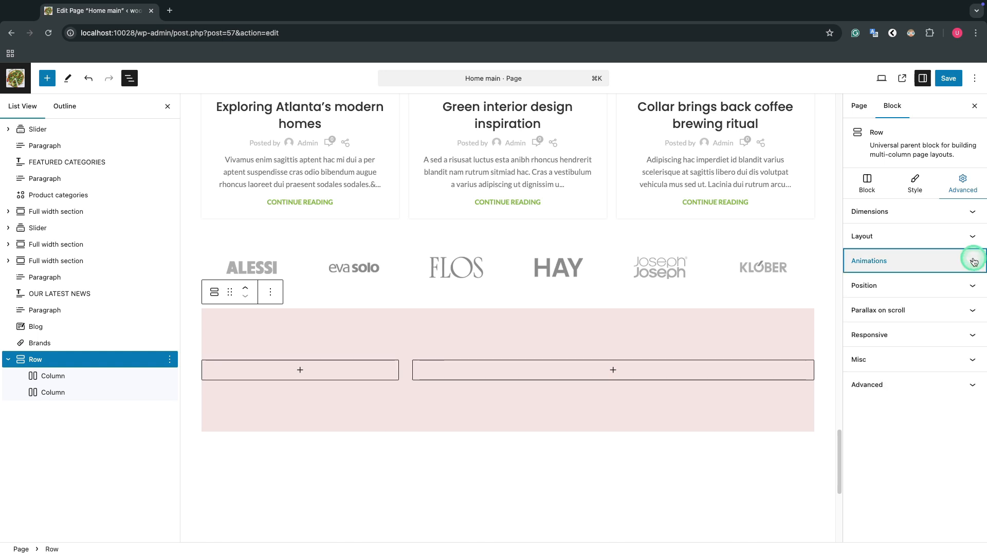
# Step: Examine the row's position type choices and its z-index setting
pyautogui.click(963, 291)
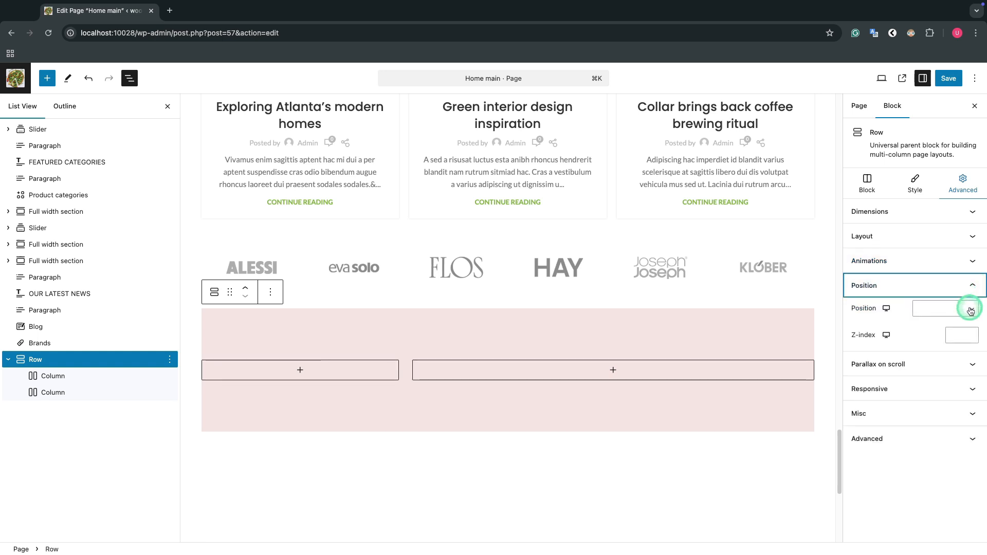
pyautogui.click(970, 309)
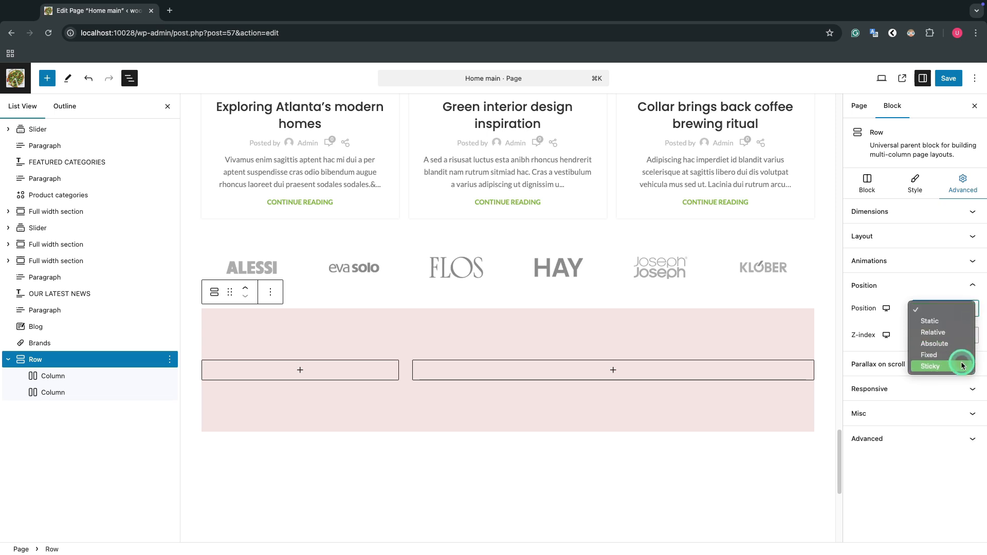
pyautogui.click(914, 297)
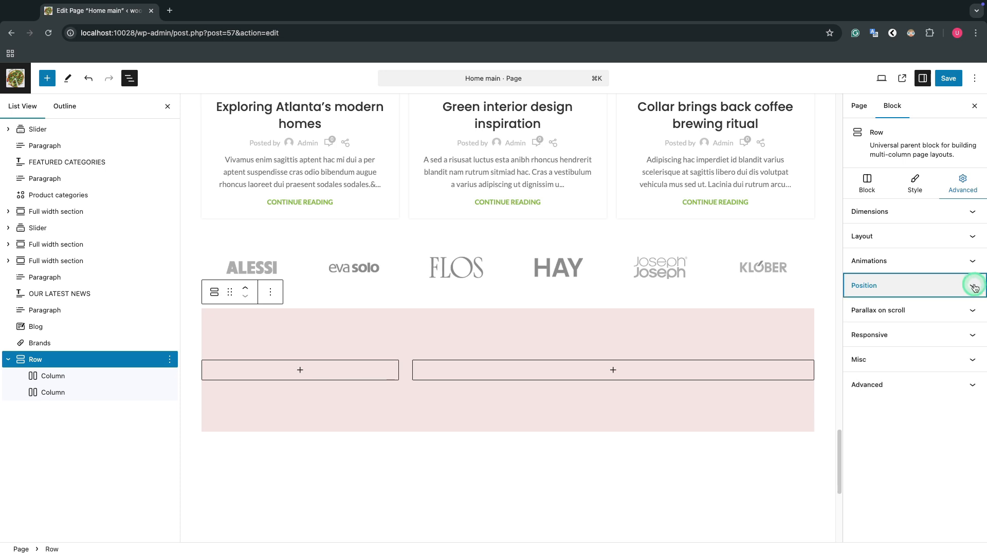
pyautogui.click(974, 287)
# Step: Try enabling parallax on scroll for the row to see its options and switch it off again
pyautogui.click(965, 310)
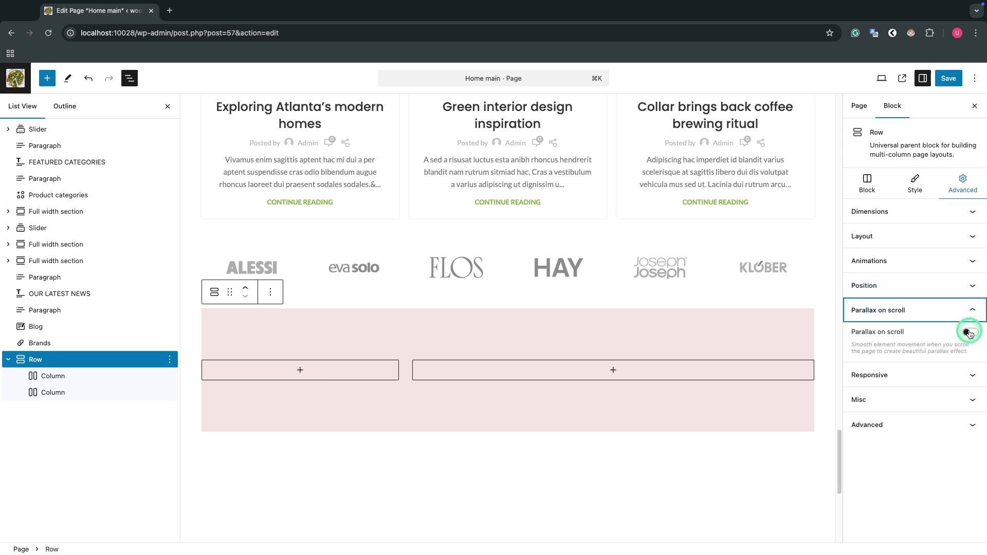
pyautogui.click(969, 332)
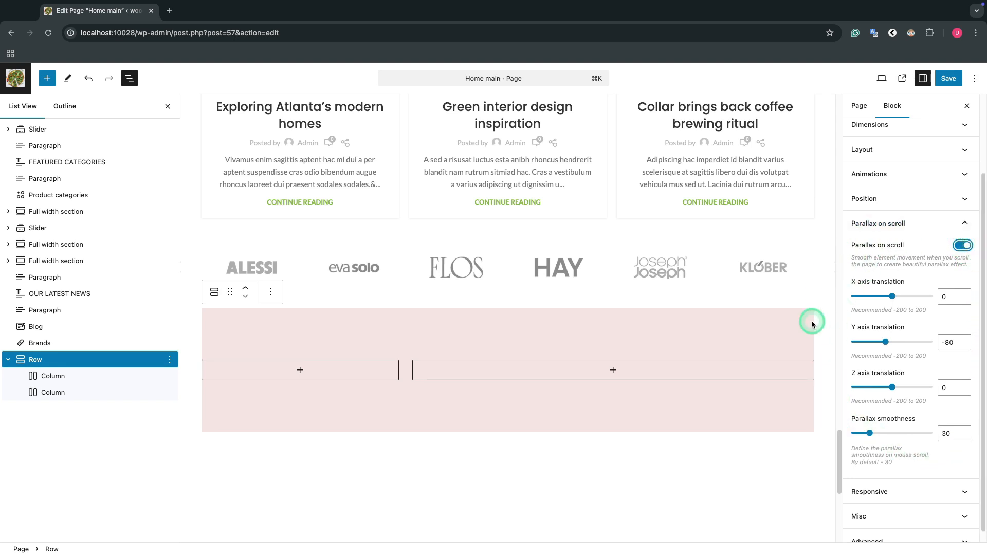
pyautogui.click(954, 246)
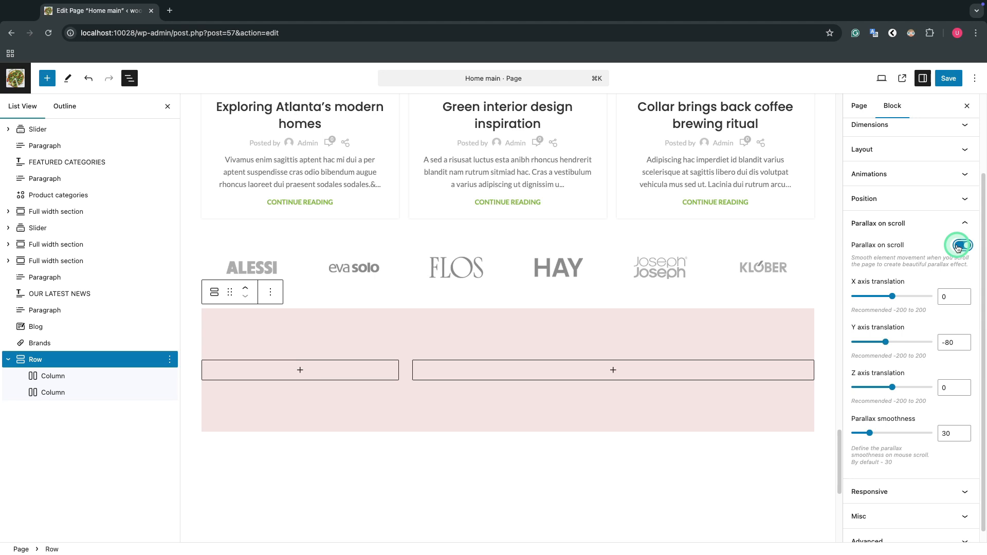
pyautogui.click(957, 246)
pyautogui.click(961, 308)
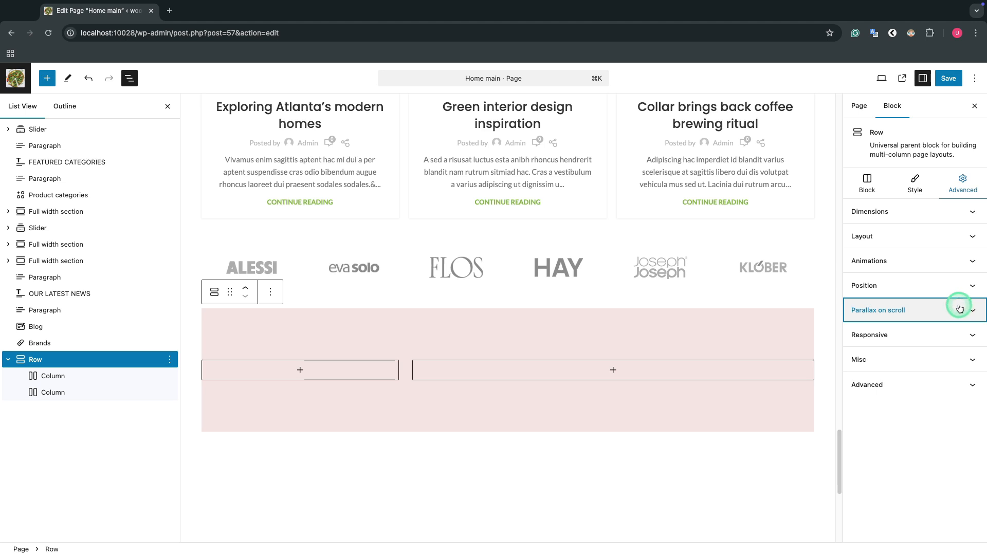
# Step: Try hiding the row on desktop in its responsive settings and switch that option off again
pyautogui.click(946, 341)
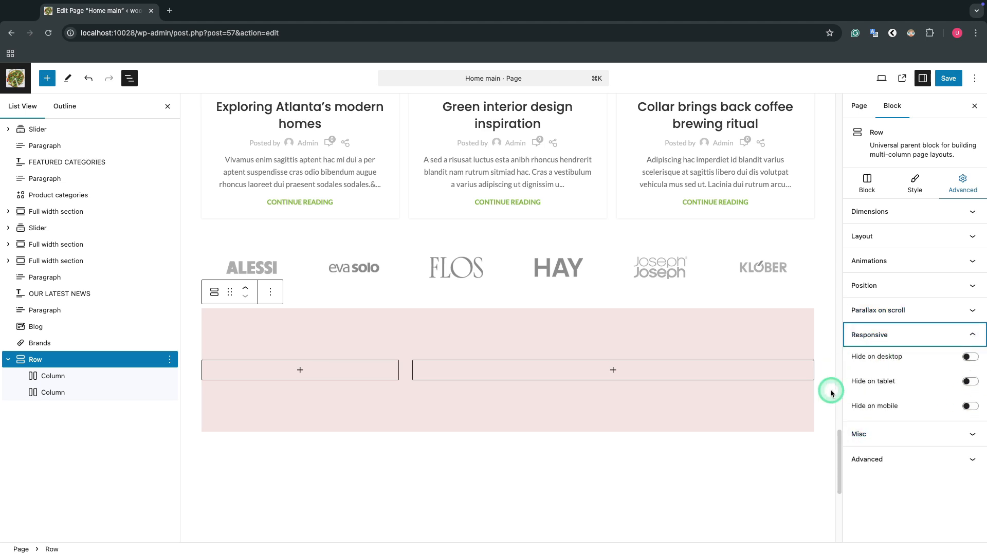
pyautogui.click(970, 357)
pyautogui.click(969, 357)
pyautogui.click(961, 335)
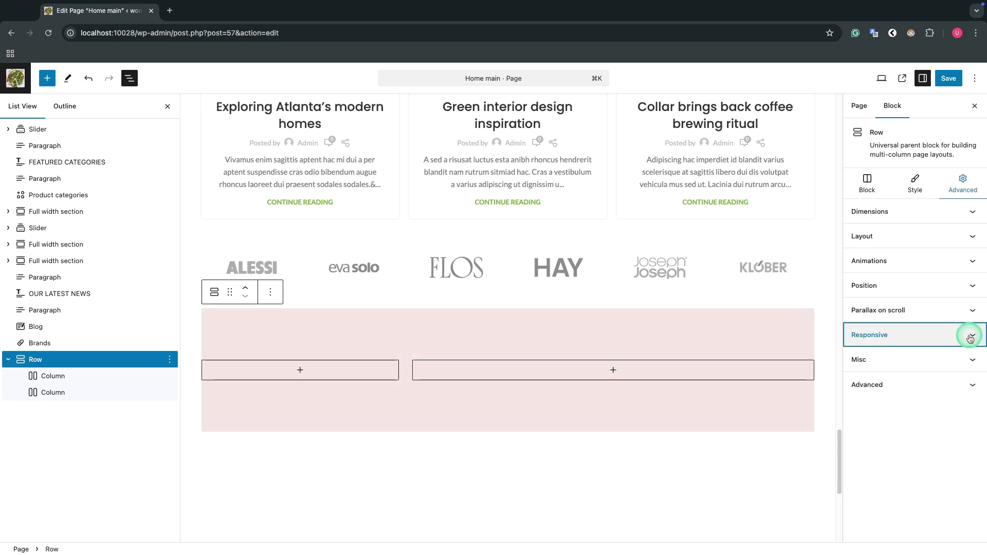
# Step: Examine the row's visibility, opacity, overflow and HTML tag settings and its additional CSS class field
pyautogui.click(951, 360)
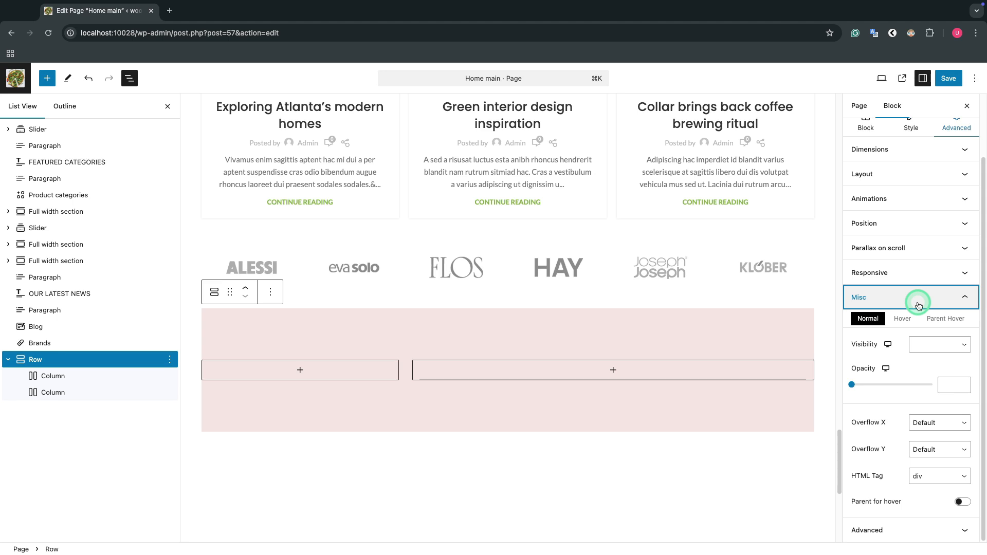
pyautogui.click(918, 306)
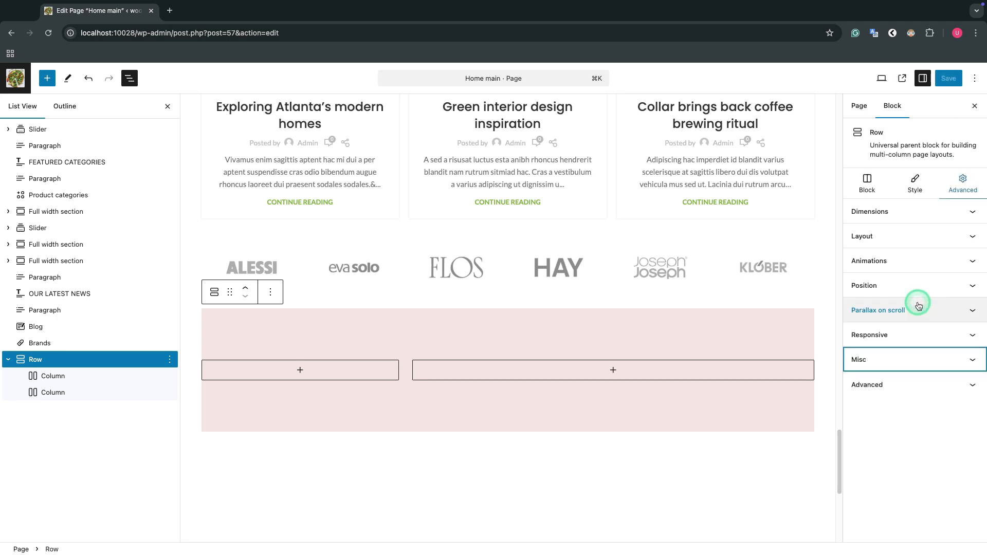
pyautogui.click(907, 387)
pyautogui.click(911, 423)
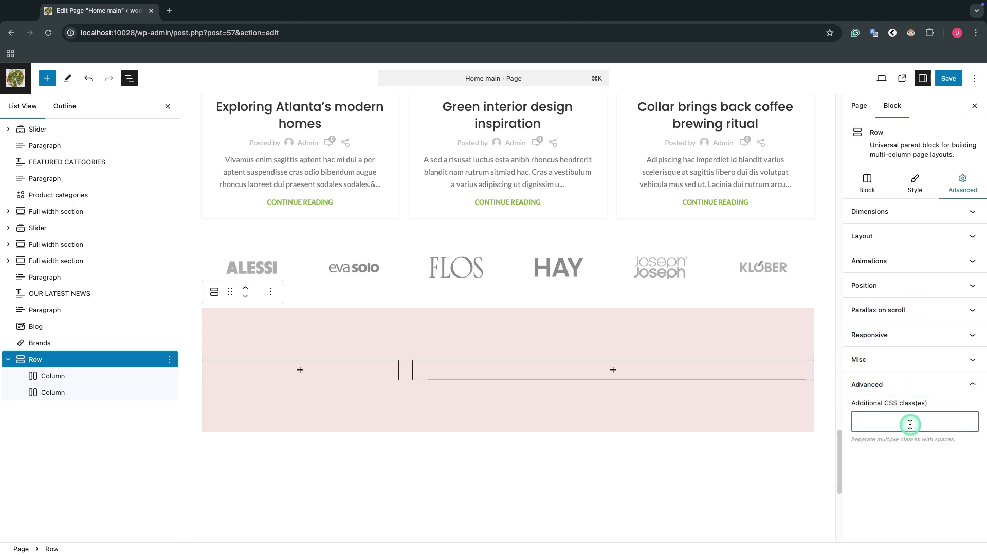
pyautogui.click(905, 458)
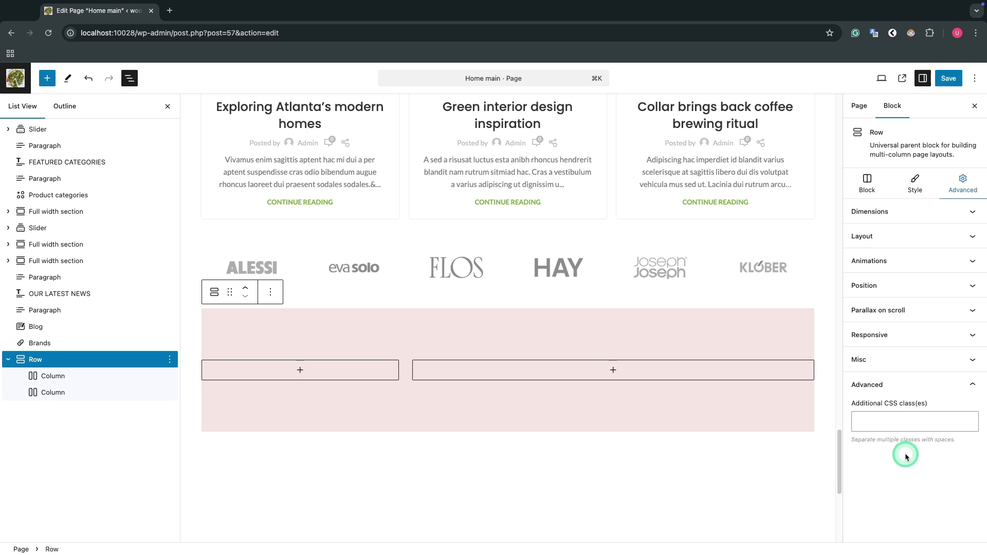
pyautogui.click(918, 386)
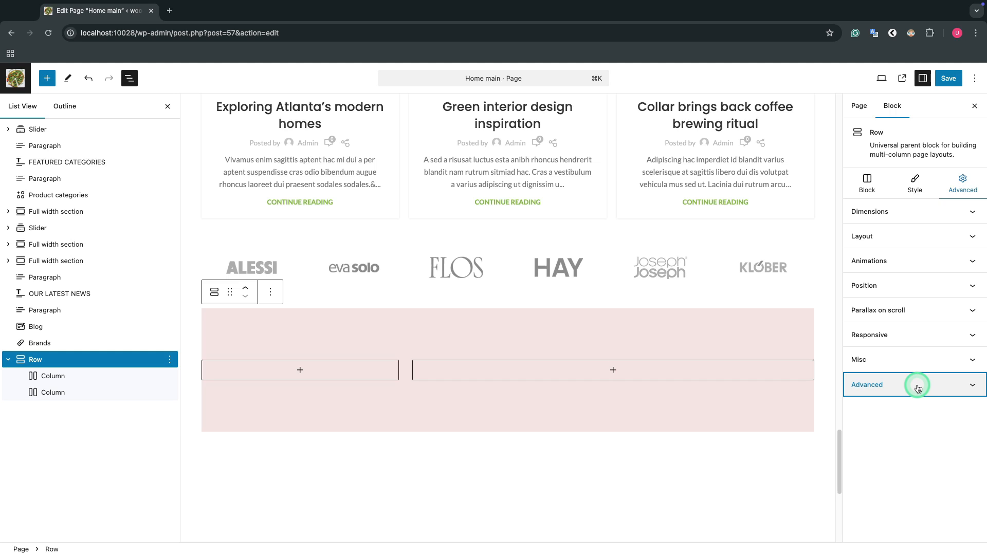
# Step: Set the width of the row's first column to 50 and its blocks gap to 20
pyautogui.click(77, 377)
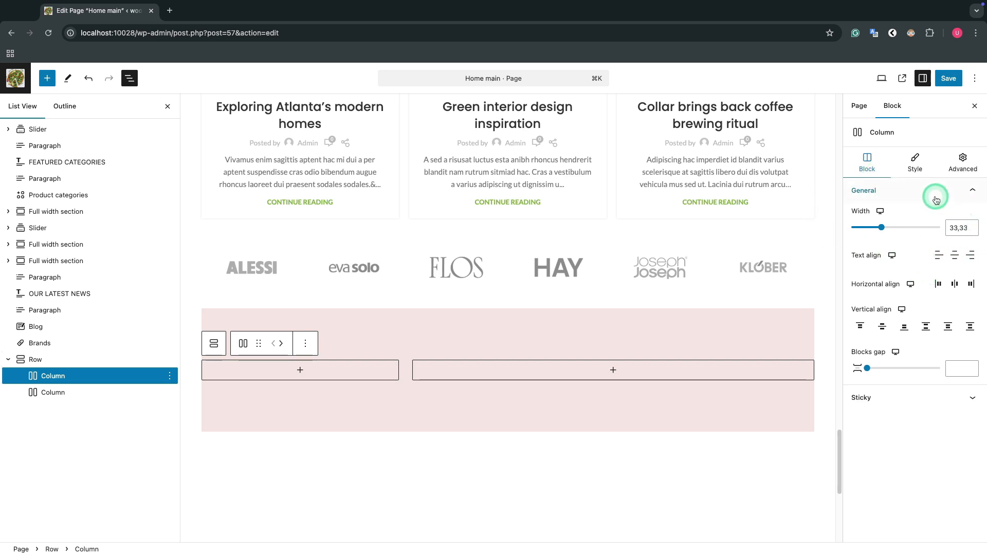
pyautogui.click(957, 229)
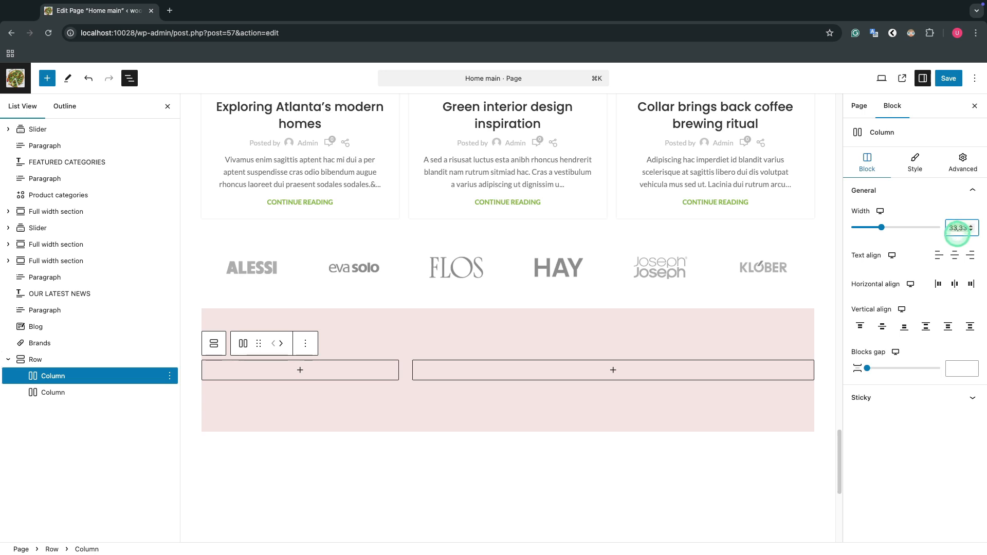
pyautogui.click(912, 244)
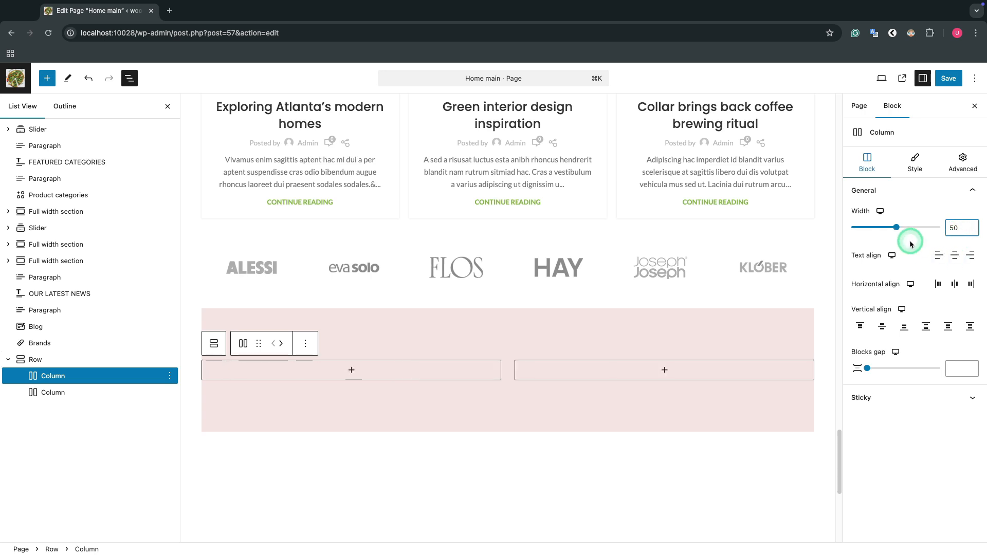
pyautogui.click(912, 247)
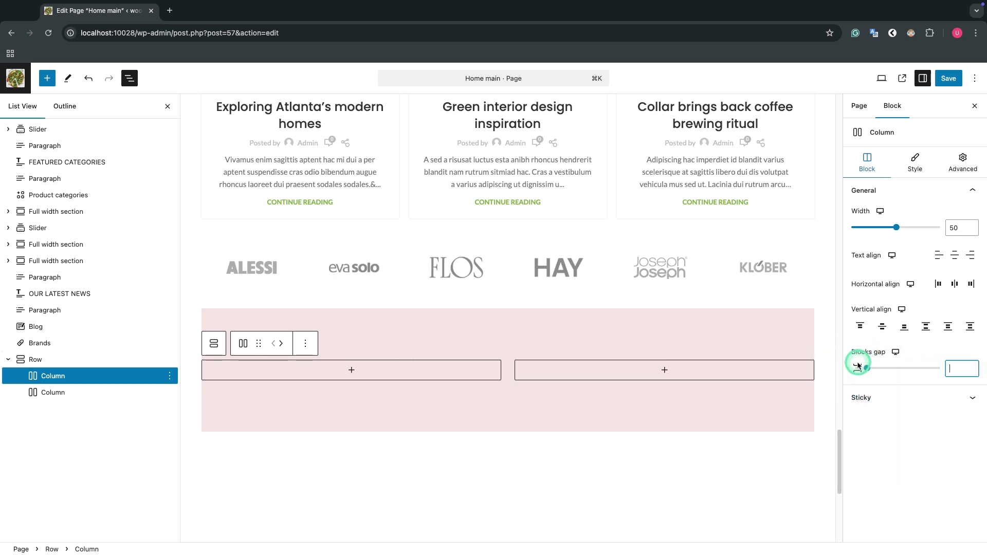
pyautogui.click(866, 369)
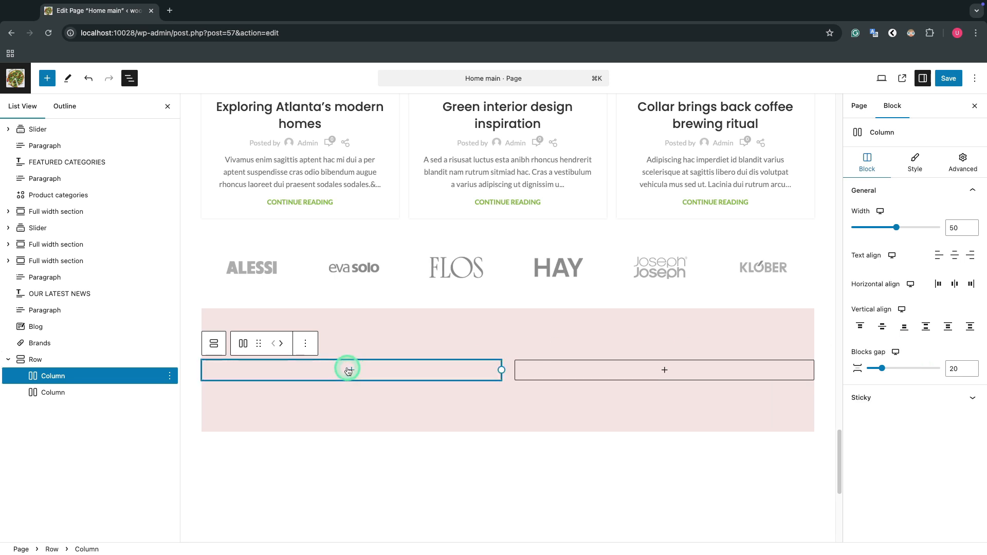
# Step: Add a paragraph reading "test" to the row's first column and duplicate it there
pyautogui.click(350, 368)
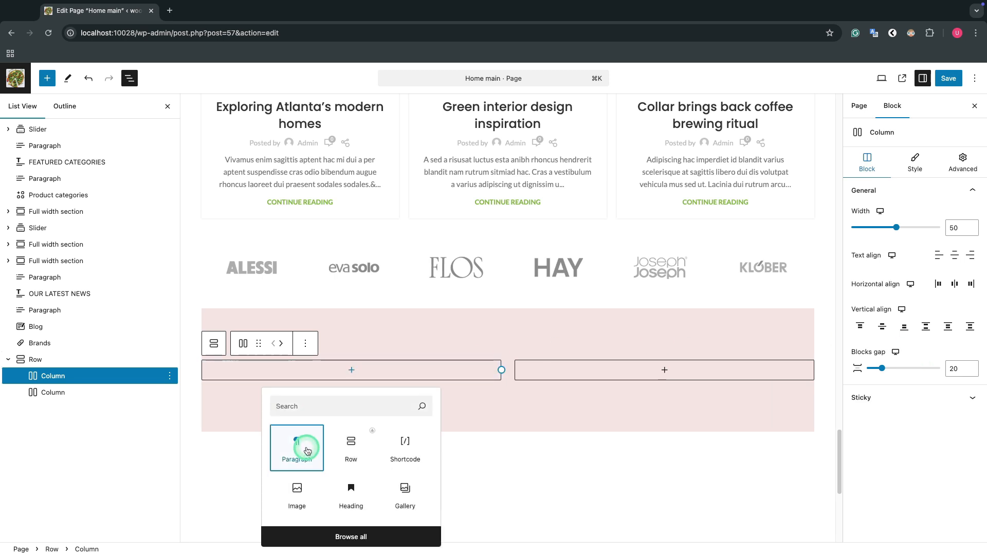
pyautogui.click(301, 443)
pyautogui.write('test')
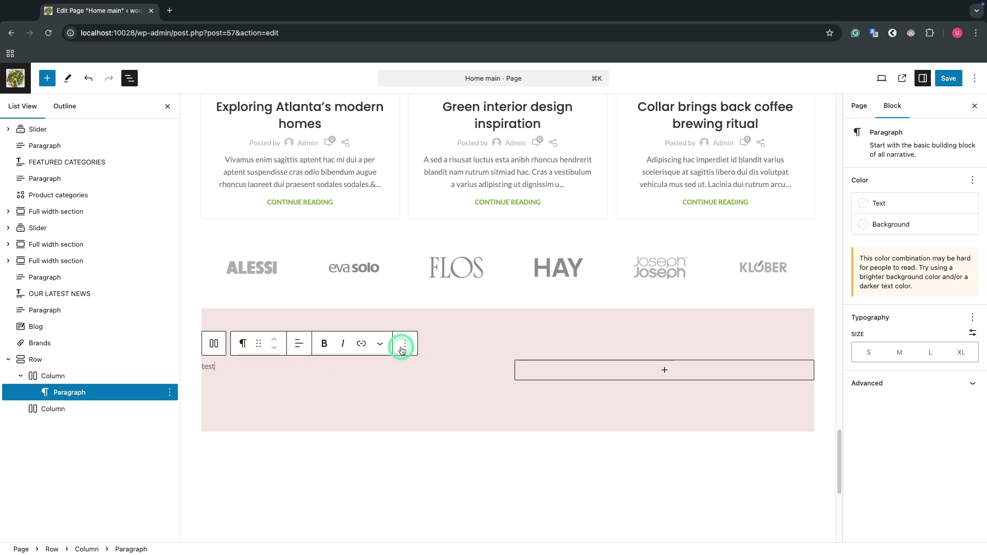
pyautogui.click(168, 393)
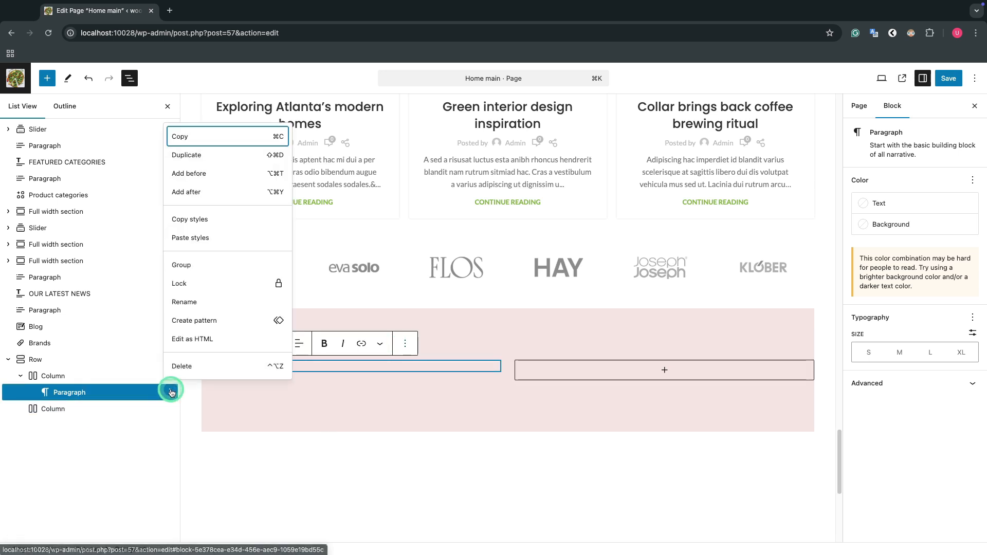
pyautogui.click(193, 154)
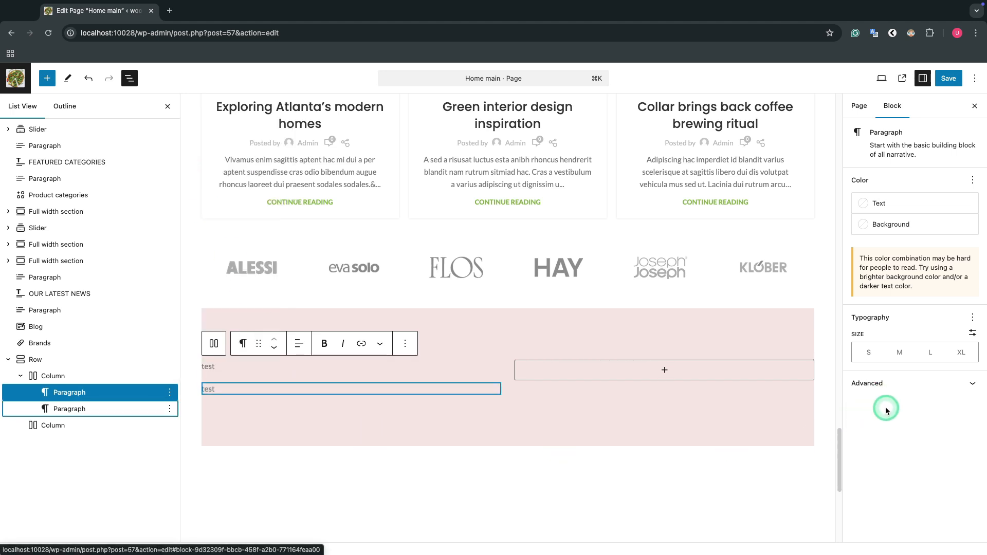
# Step: Set the first column's blocks gap to 25 and view its sticky content options
pyautogui.click(53, 375)
pyautogui.moveTo(884, 369)
pyautogui.mouseDown()
pyautogui.moveTo(874, 370)
pyautogui.moveTo(923, 371)
pyautogui.moveTo(868, 371)
pyautogui.moveTo(886, 373)
pyautogui.mouseUp()
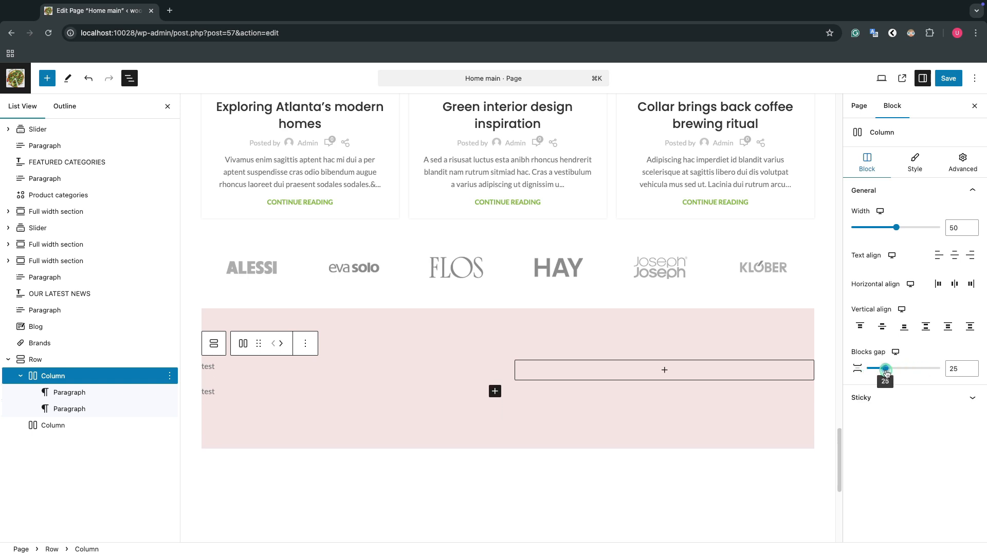
pyautogui.click(942, 399)
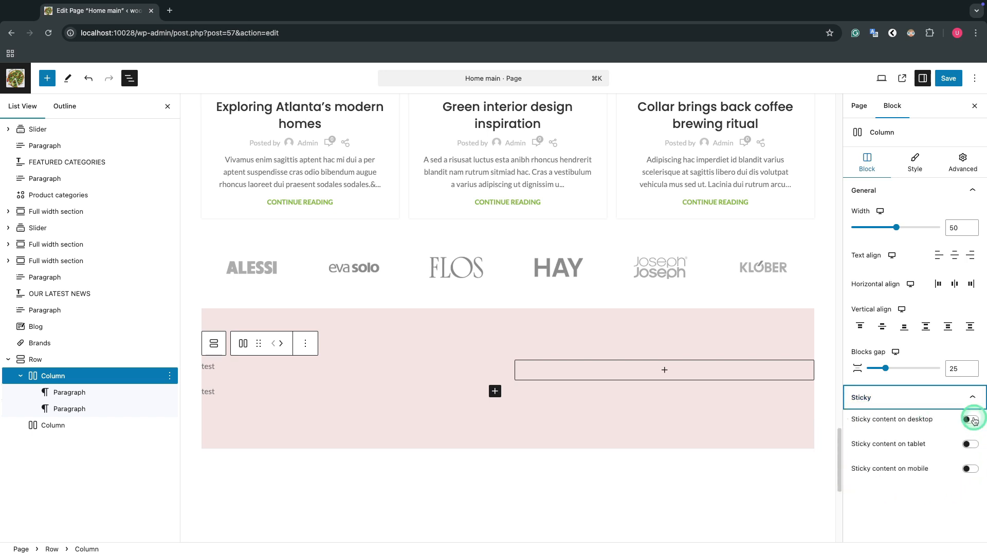
pyautogui.click(965, 398)
# Step: View the color scheme choices in the first column's style settings
pyautogui.click(914, 164)
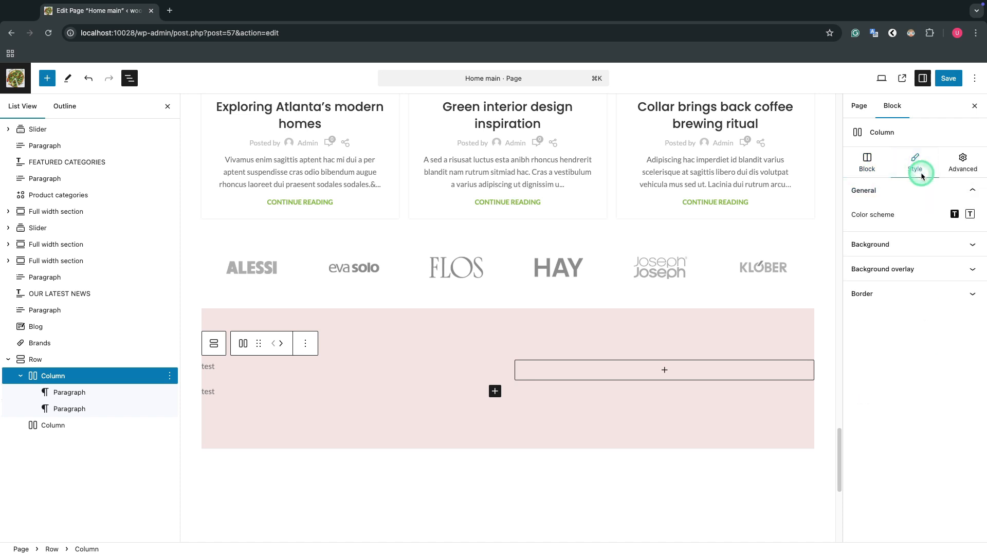
pyautogui.click(969, 218)
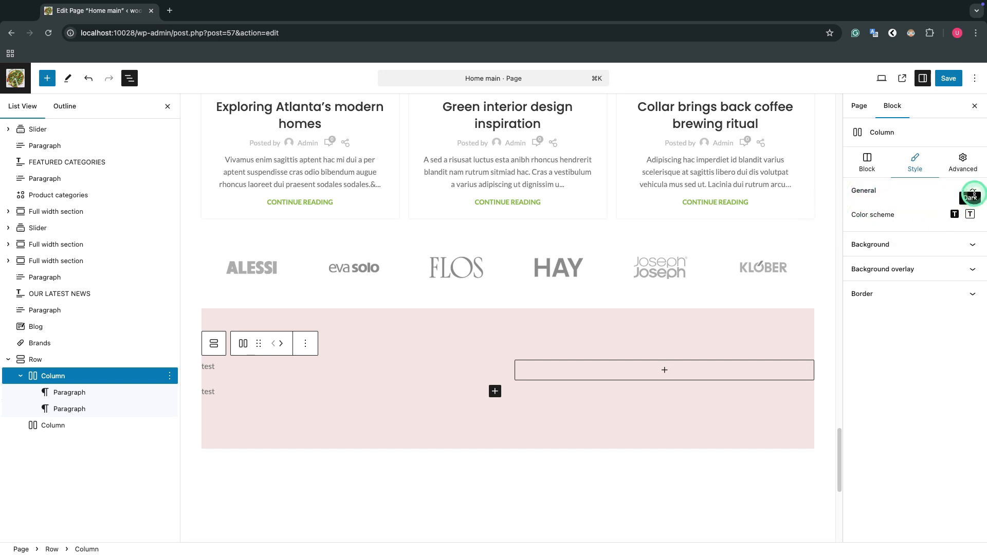
pyautogui.click(973, 191)
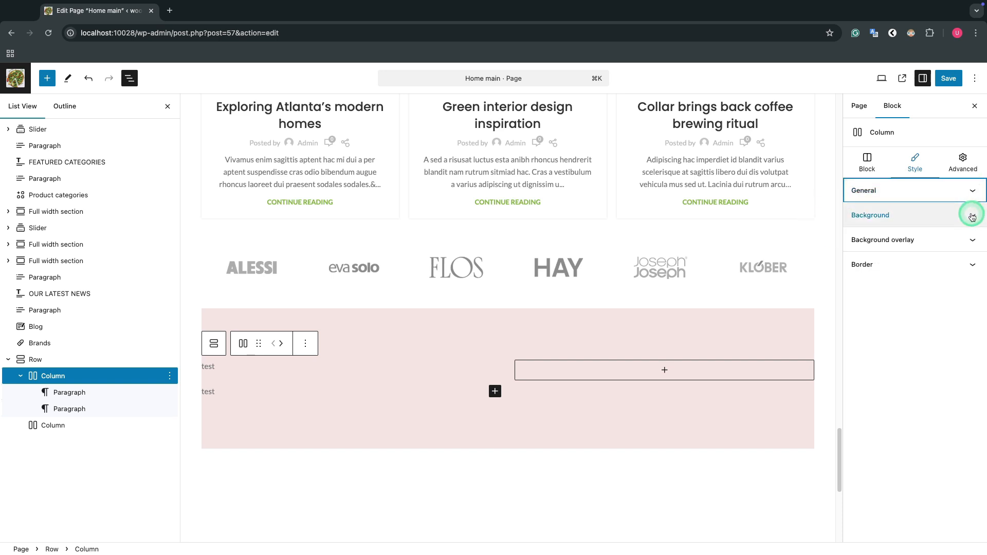
# Step: Set the first column's normal-state background color to the light red F28181
pyautogui.click(972, 217)
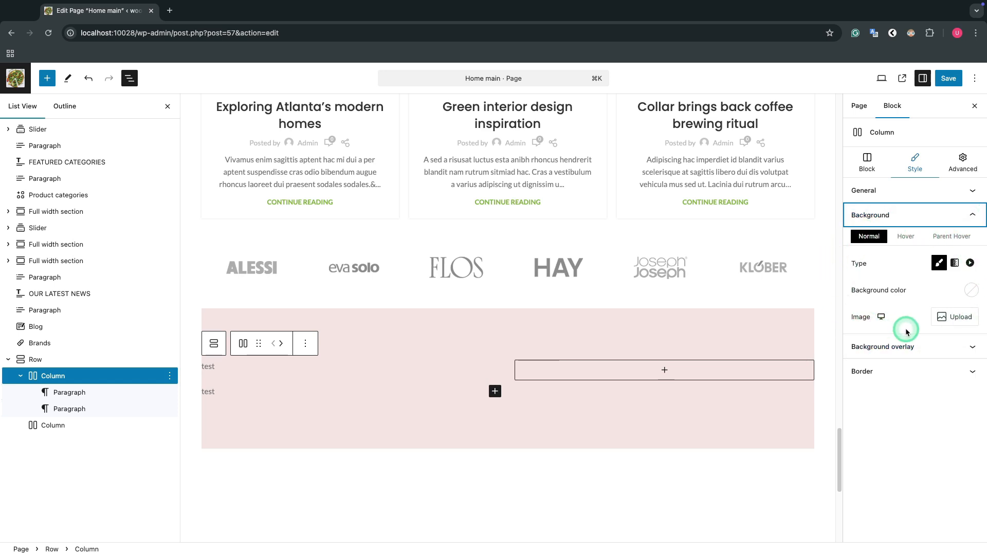
pyautogui.click(969, 292)
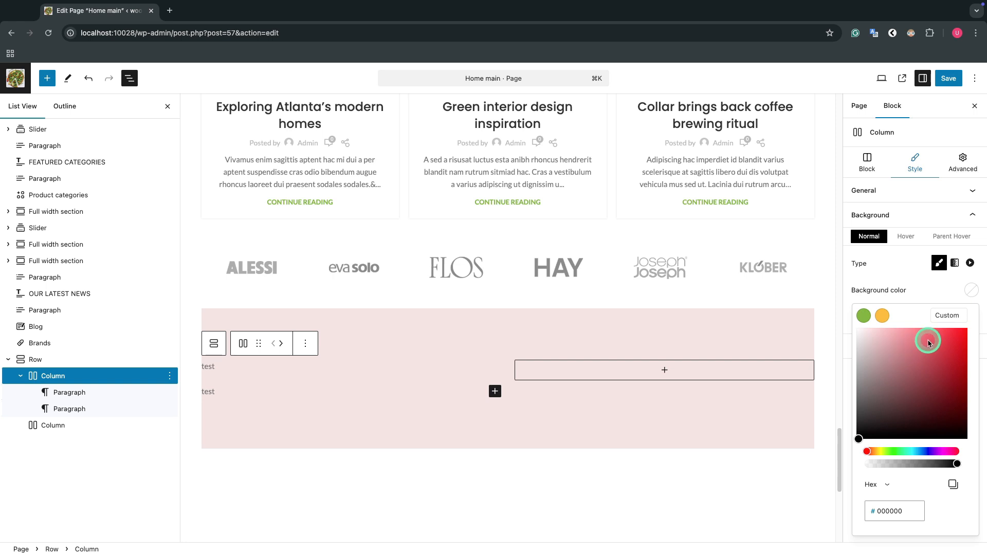
pyautogui.click(910, 335)
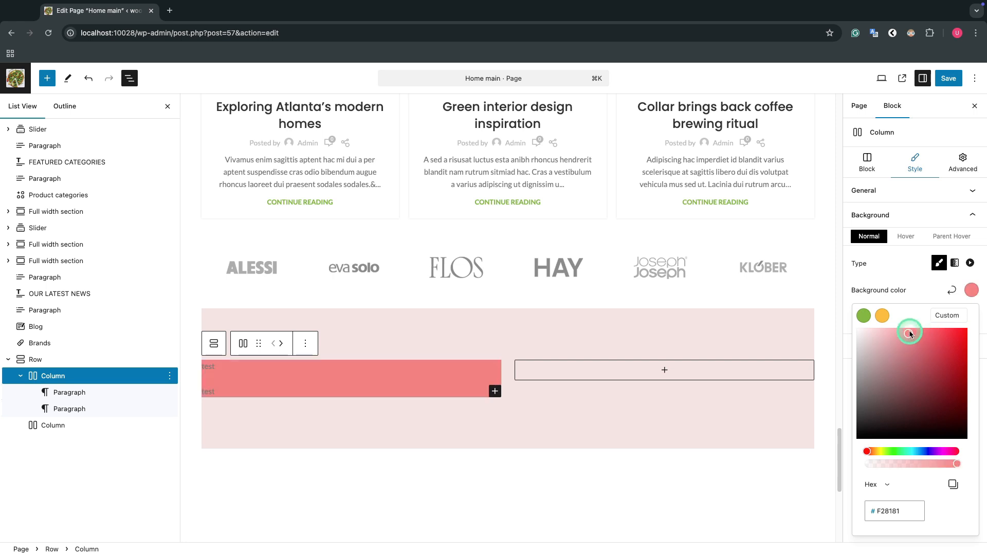
# Step: Enable the first column's background overlay to view its options, and disable it again
pyautogui.click(907, 279)
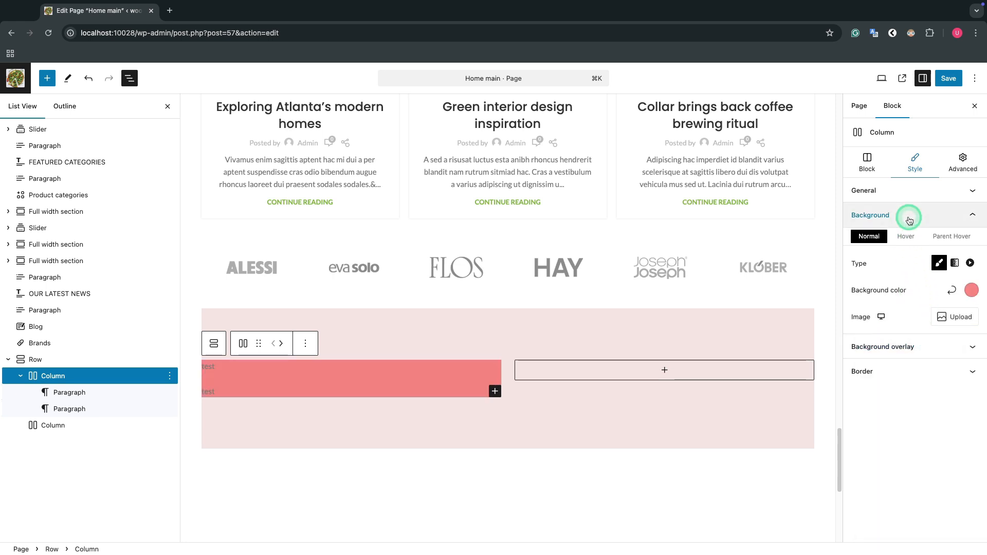
pyautogui.click(909, 220)
pyautogui.click(925, 241)
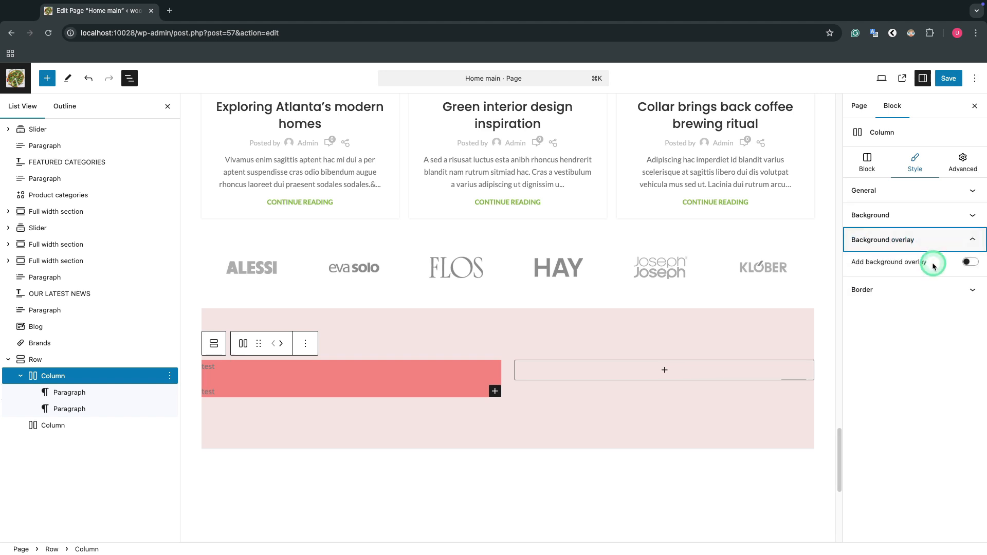
pyautogui.click(970, 261)
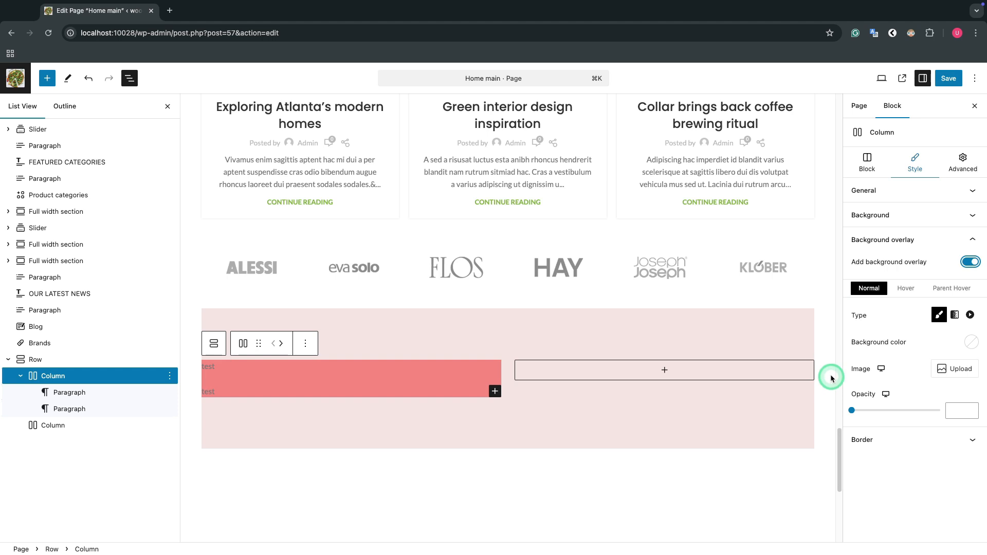
pyautogui.click(970, 257)
pyautogui.click(970, 240)
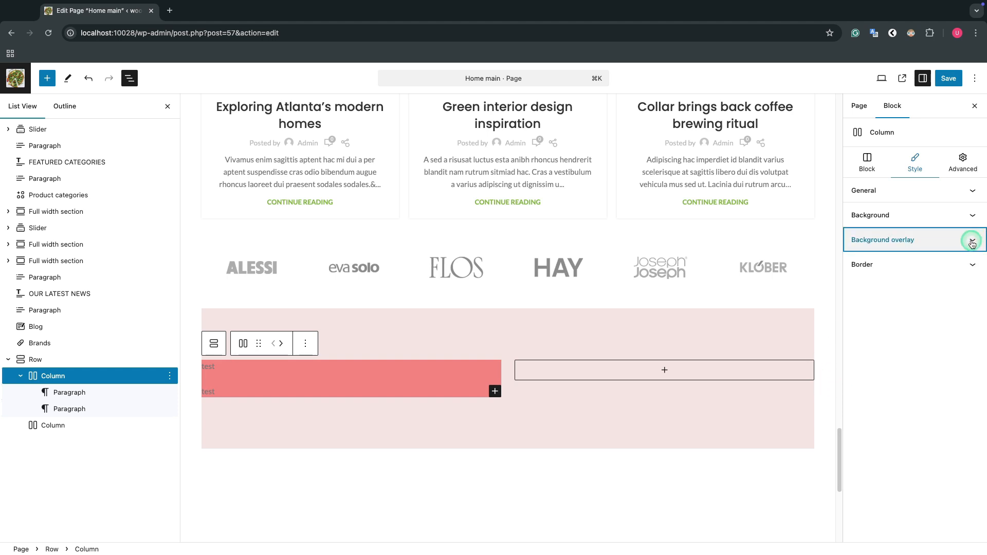
# Step: View the normal-state border and box shadow options in the first column's style settings
pyautogui.click(970, 263)
pyautogui.click(970, 312)
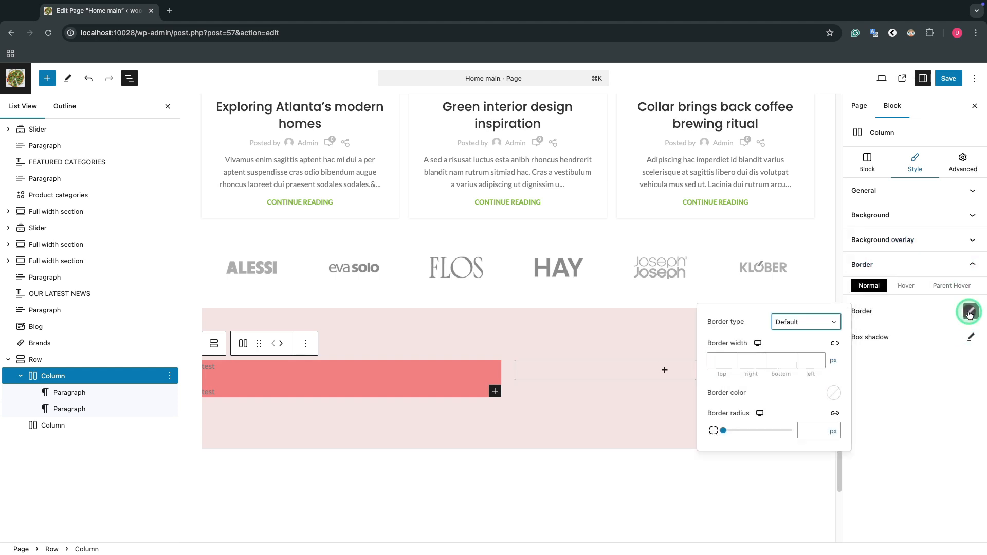
pyautogui.click(968, 337)
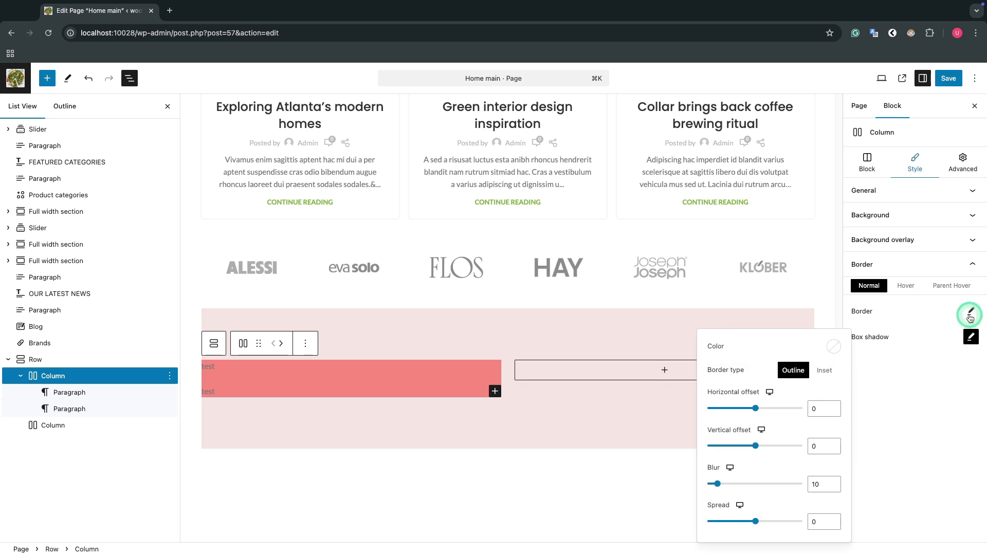
pyautogui.click(969, 312)
pyautogui.click(969, 264)
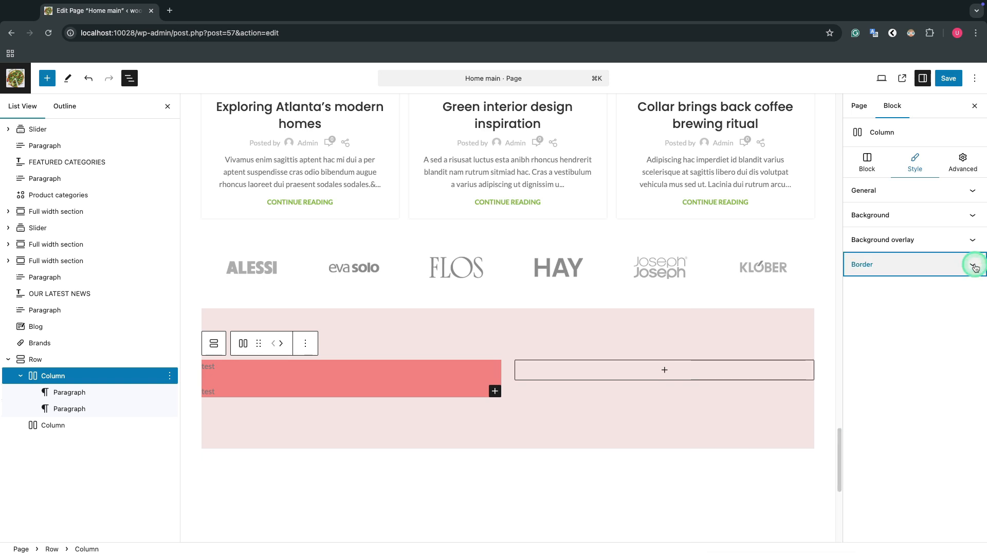
# Step: Set the first column's minimum height to 259 px in its advanced dimensions
pyautogui.click(954, 166)
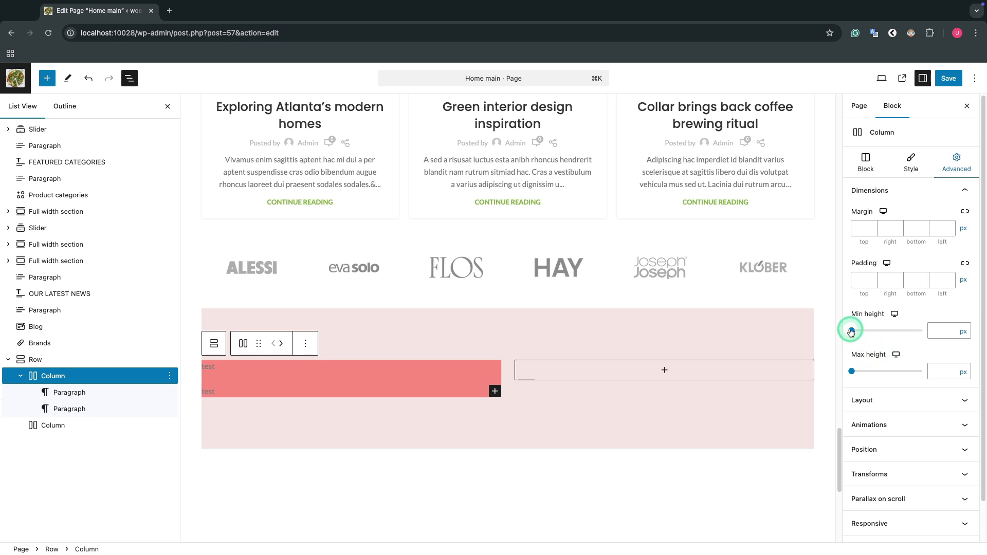
pyautogui.moveTo(857, 331)
pyautogui.mouseDown()
pyautogui.moveTo(875, 331)
pyautogui.moveTo(871, 343)
pyautogui.mouseUp()
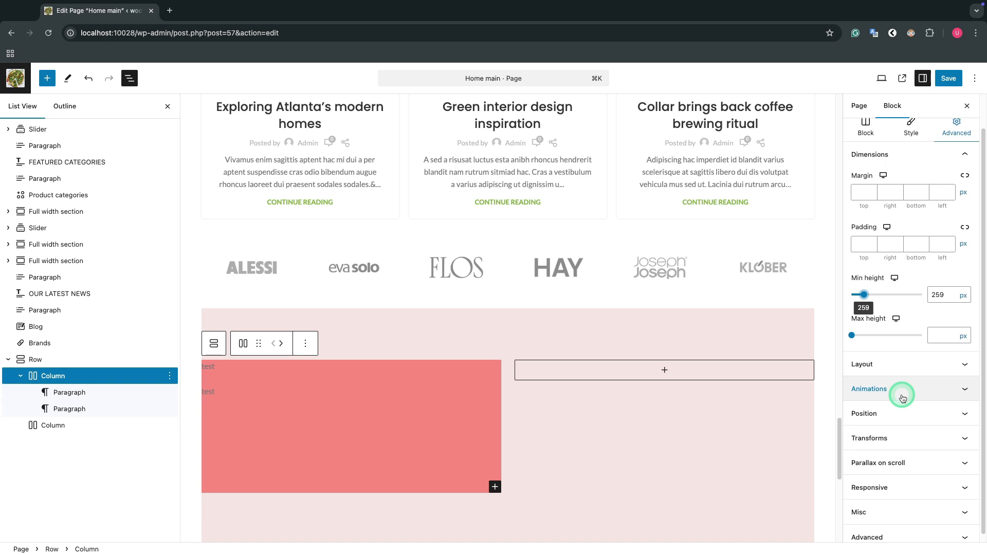
pyautogui.click(963, 191)
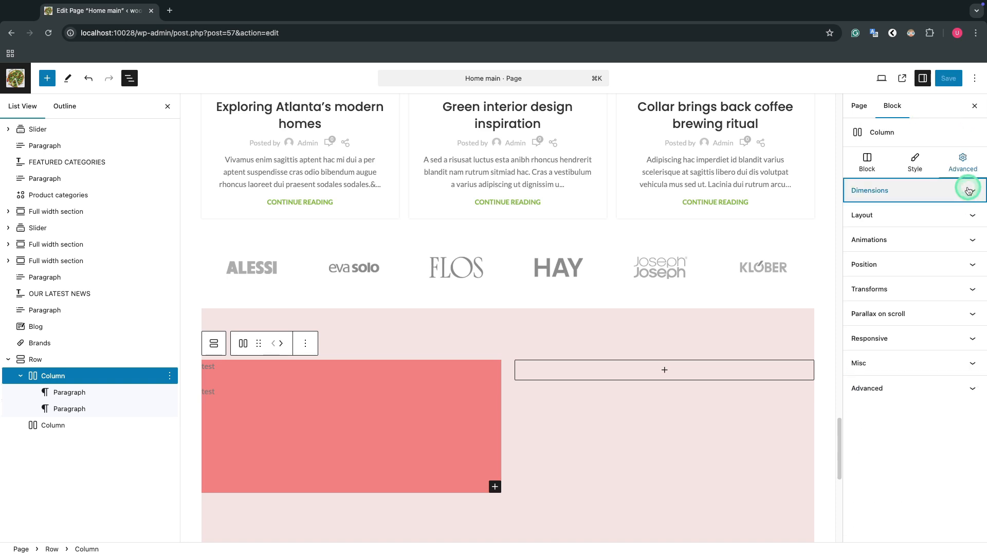
# Step: Examine the first column's advanced layout options and the list of available animations
pyautogui.click(973, 215)
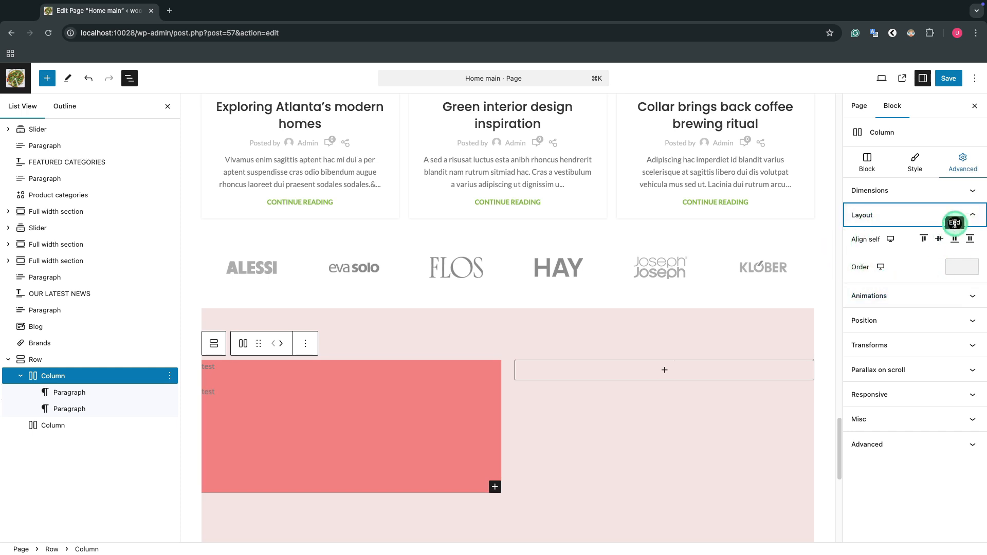
pyautogui.click(969, 216)
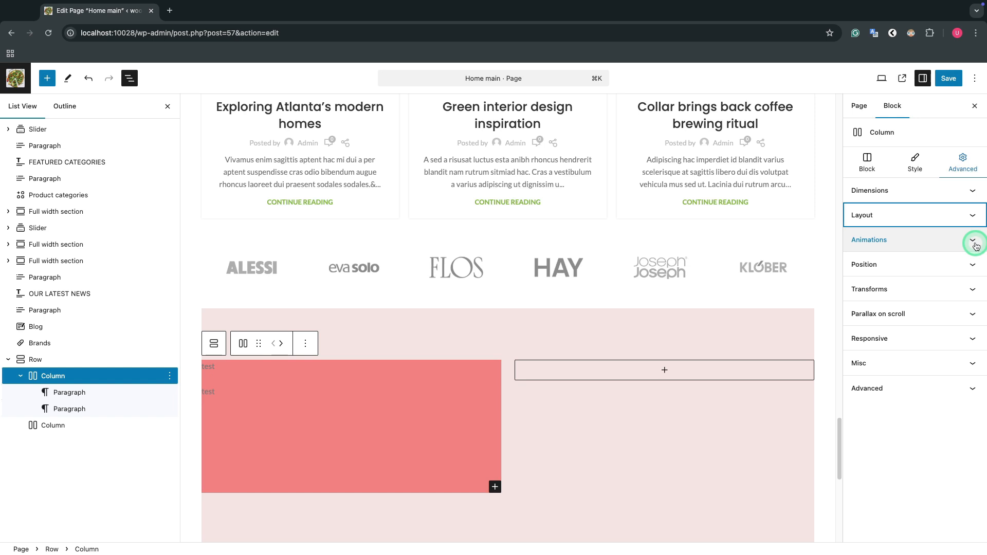
pyautogui.click(975, 242)
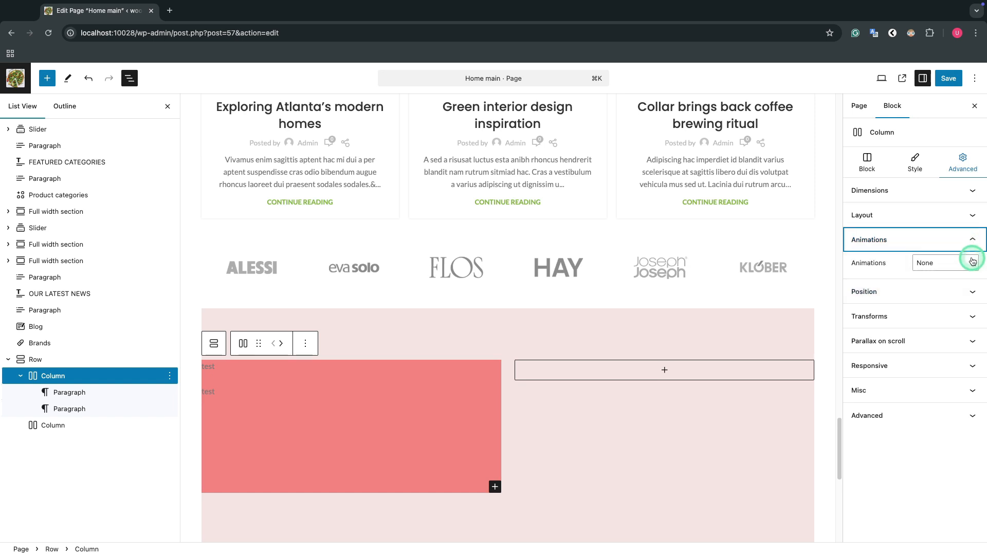
pyautogui.click(973, 261)
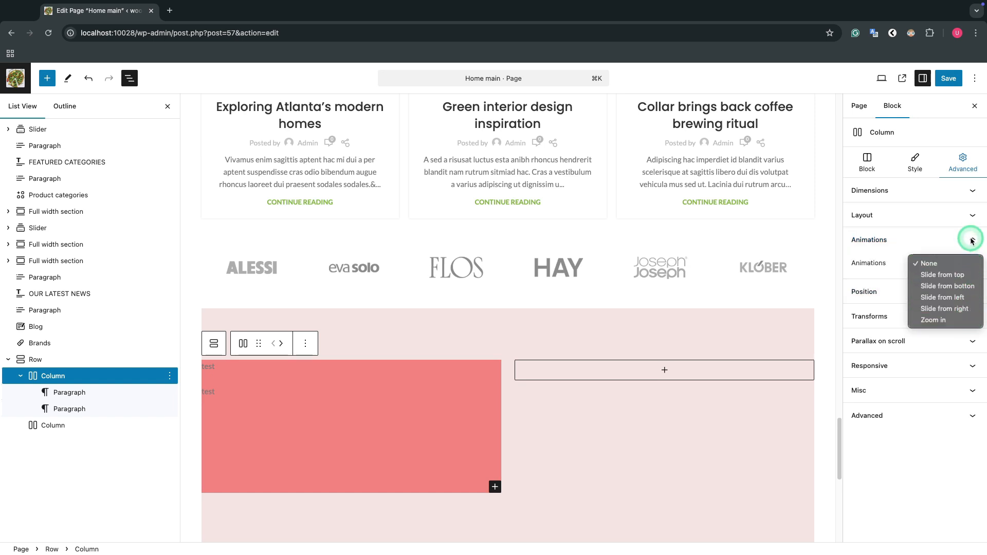
pyautogui.click(972, 240)
pyautogui.click(972, 240)
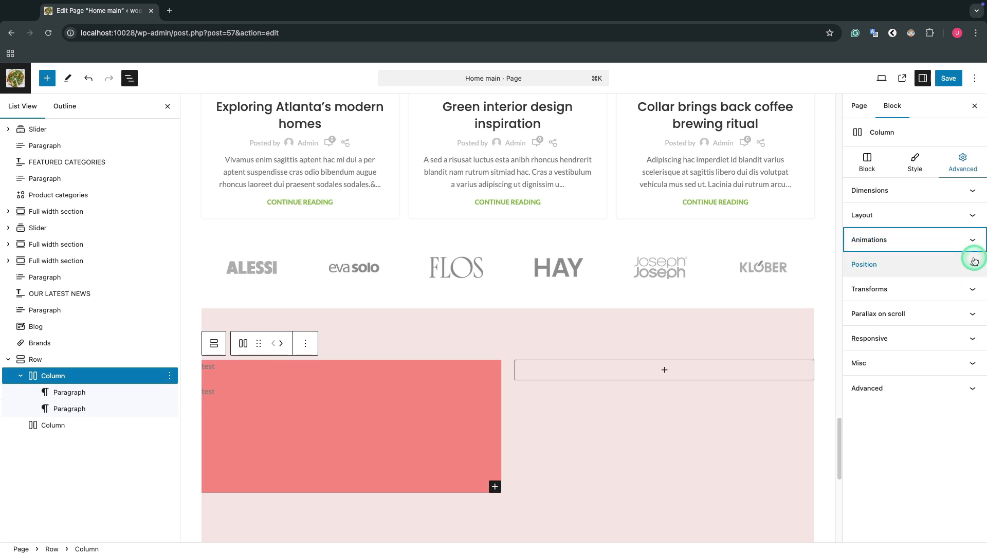
# Step: Examine the position and transform options in the first column's advanced settings
pyautogui.click(973, 264)
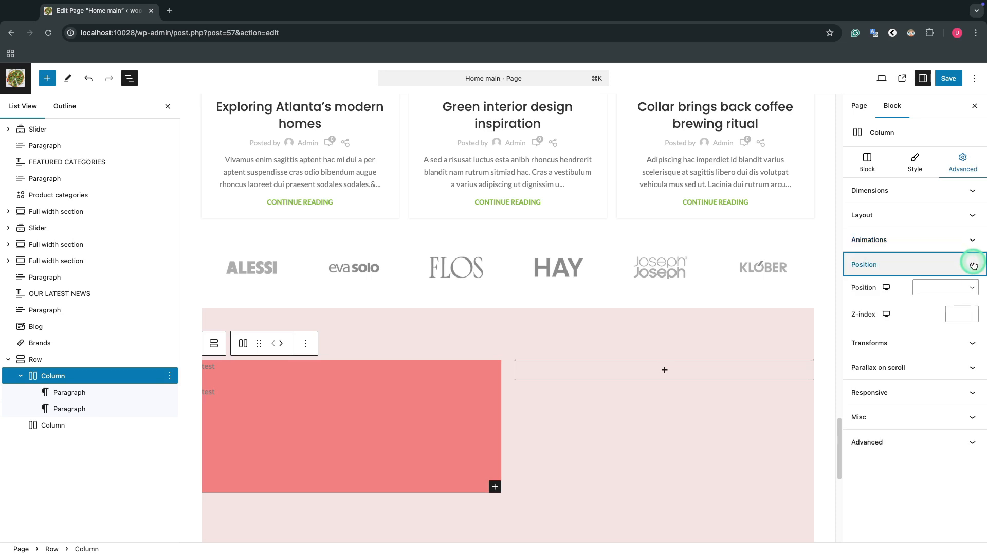
pyautogui.click(974, 264)
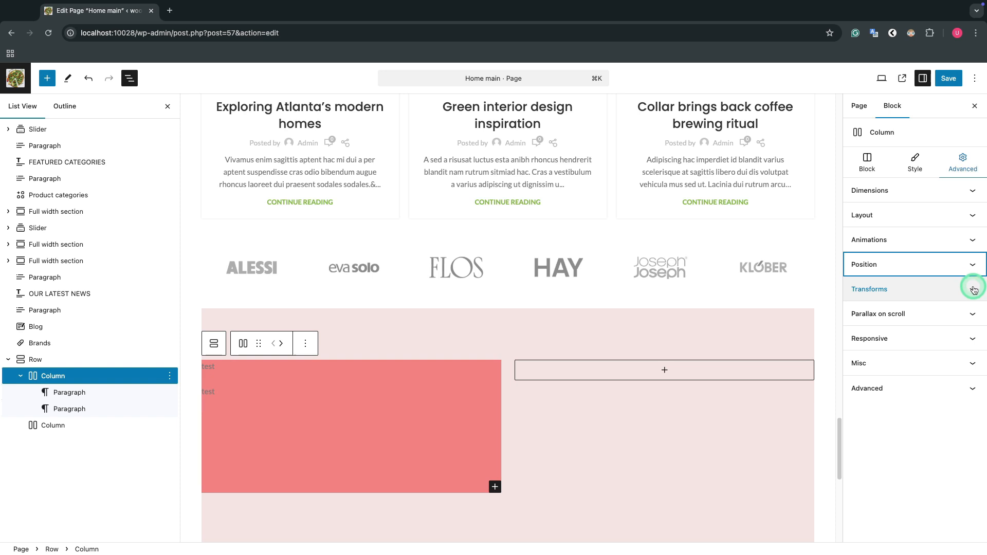
pyautogui.click(973, 289)
pyautogui.scroll(-1, 972, 290)
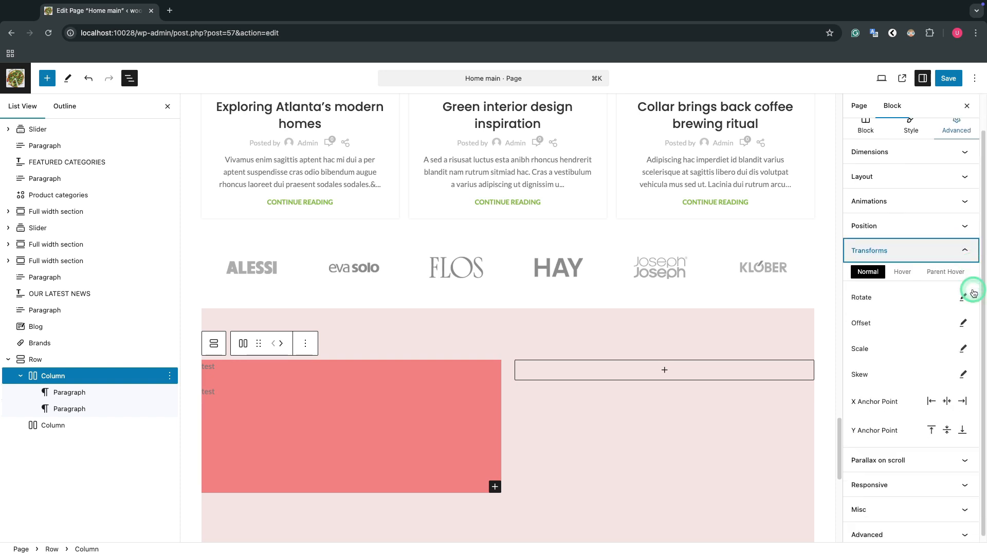
pyautogui.scroll(-1, 973, 293)
pyautogui.scroll(1, 973, 292)
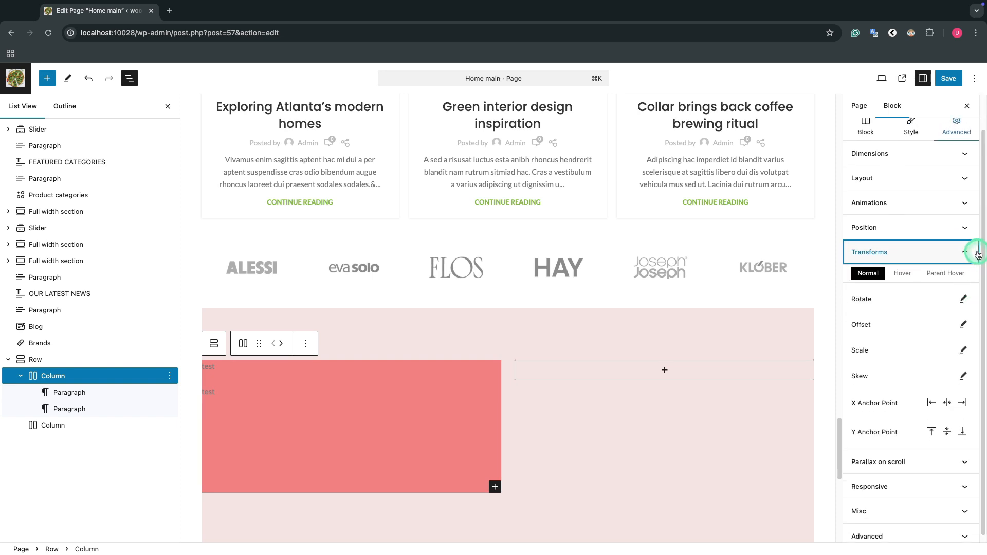
pyautogui.click(977, 255)
# Step: Enable parallax on scroll for the first column to view its translation and smoothness options, and disable it again
pyautogui.click(974, 313)
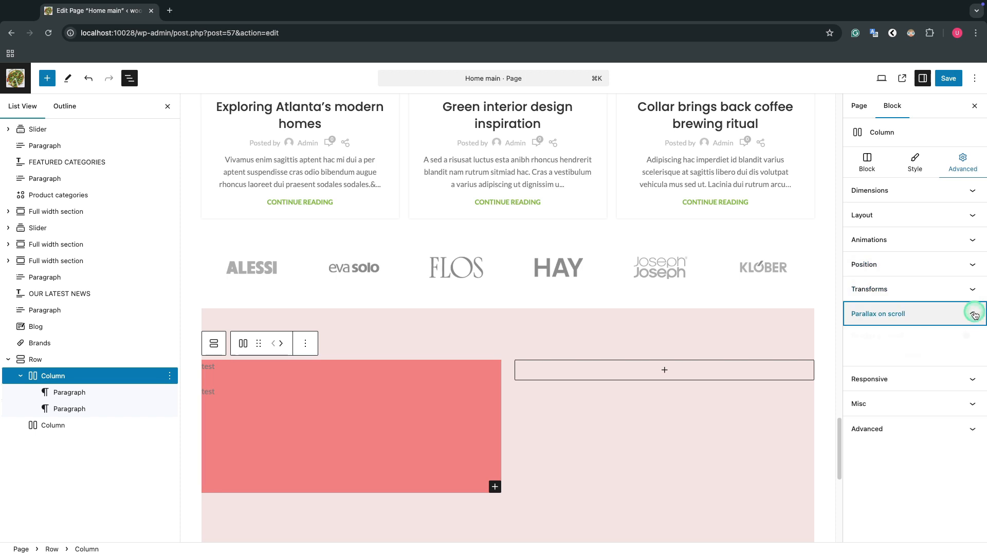
pyautogui.click(972, 343)
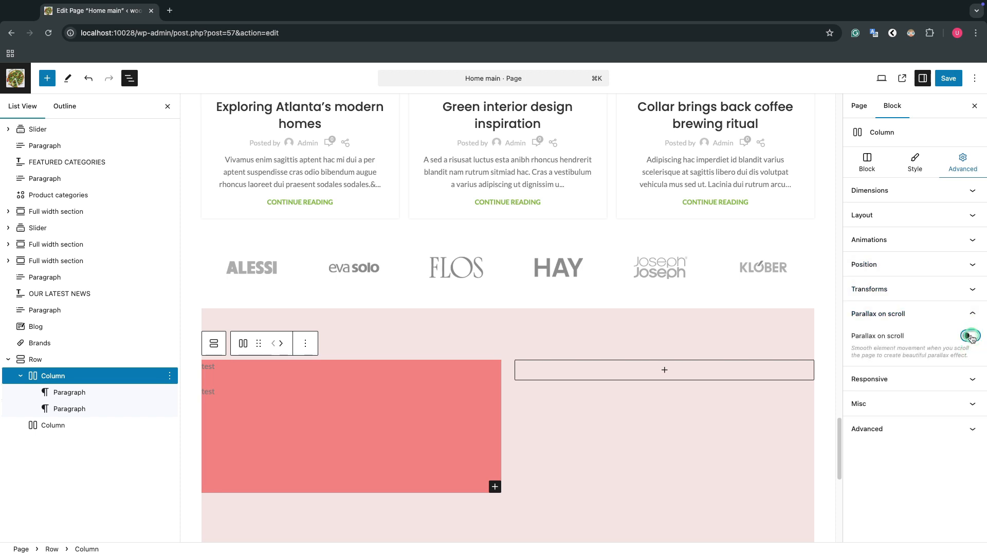
pyautogui.scroll(-2, 971, 337)
pyautogui.scroll(-1, 972, 338)
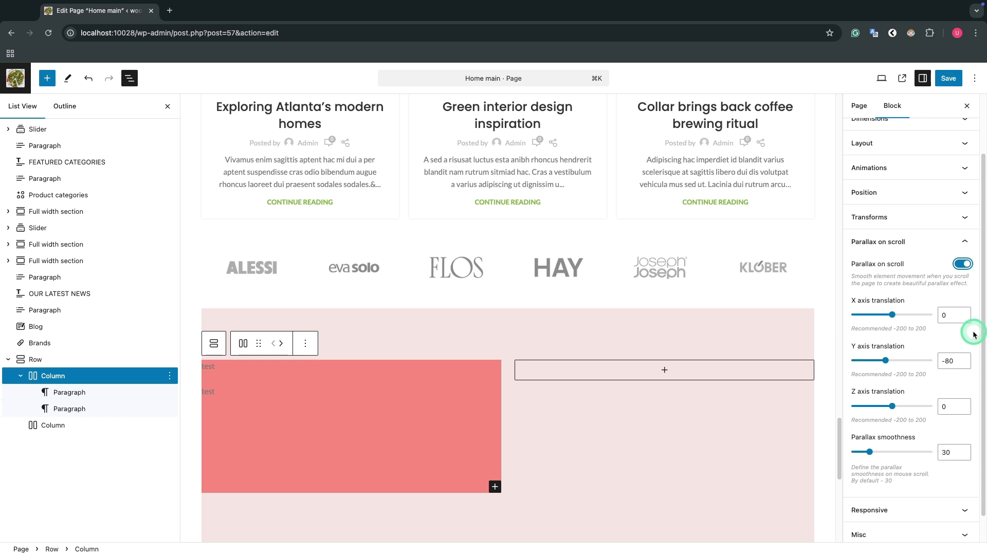
pyautogui.click(962, 264)
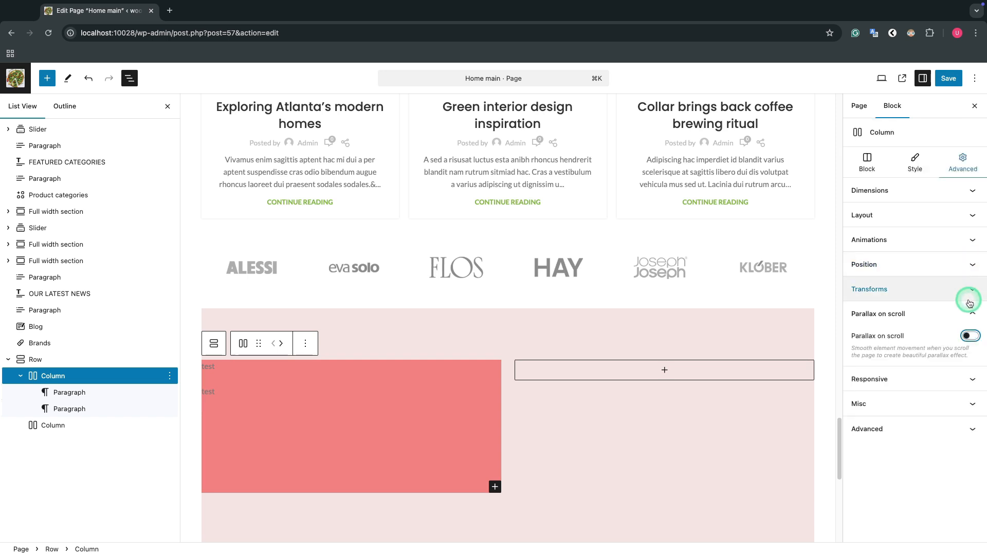
pyautogui.click(969, 314)
# Step: Switch the first column's hide-on-desktop responsive option on and back off
pyautogui.click(971, 339)
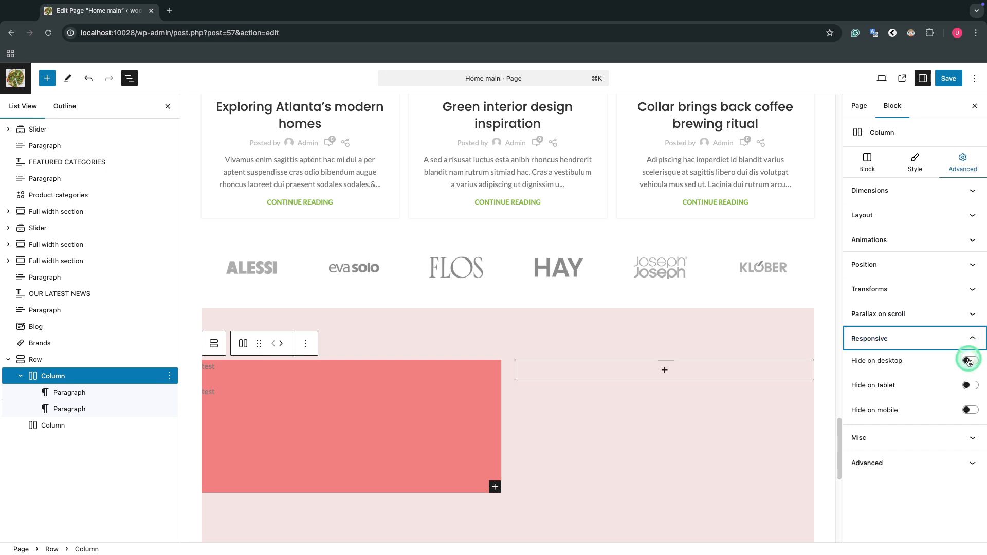
pyautogui.click(969, 361)
pyautogui.click(969, 361)
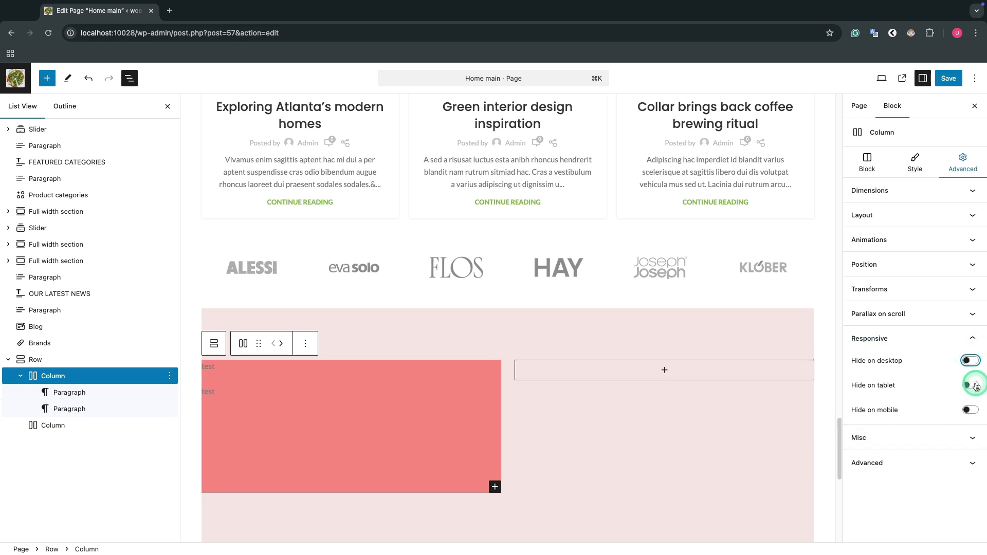
pyautogui.click(976, 341)
# Step: View the first column's miscellaneous options and its additional CSS class setting
pyautogui.click(977, 361)
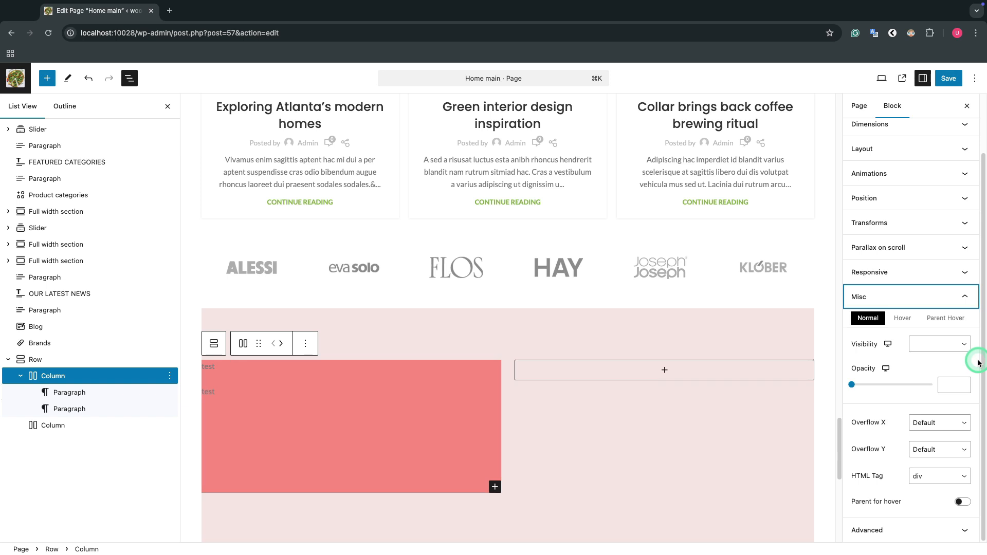
pyautogui.click(967, 296)
pyautogui.click(969, 389)
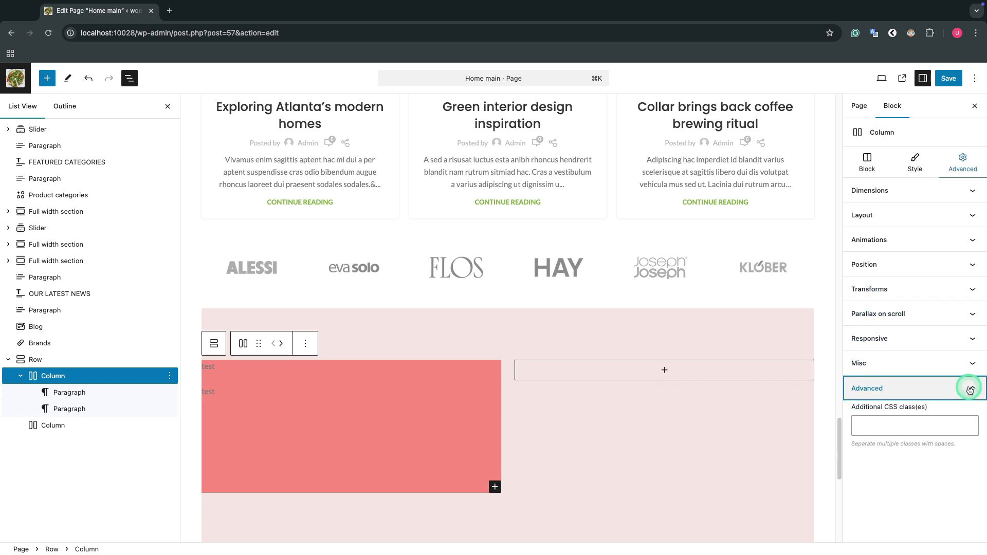
pyautogui.click(970, 389)
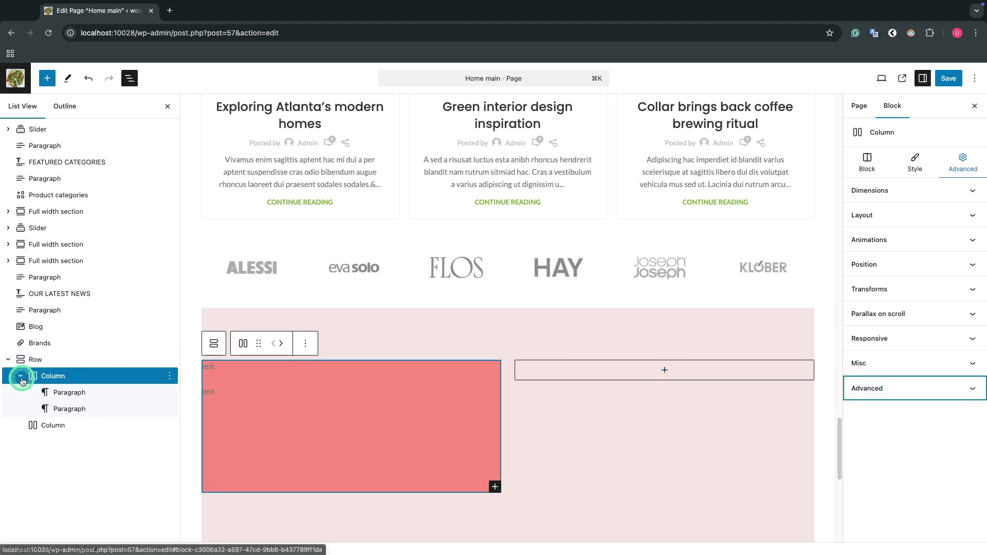
# Step: Collapse the first column's contents in the block list and view the row in the Mobile preview
pyautogui.click(20, 376)
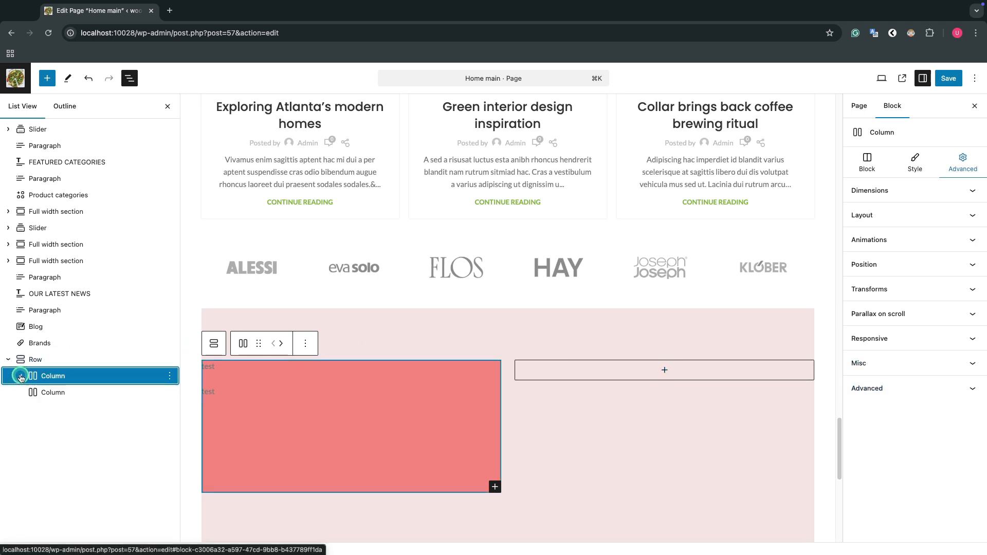
pyautogui.click(881, 79)
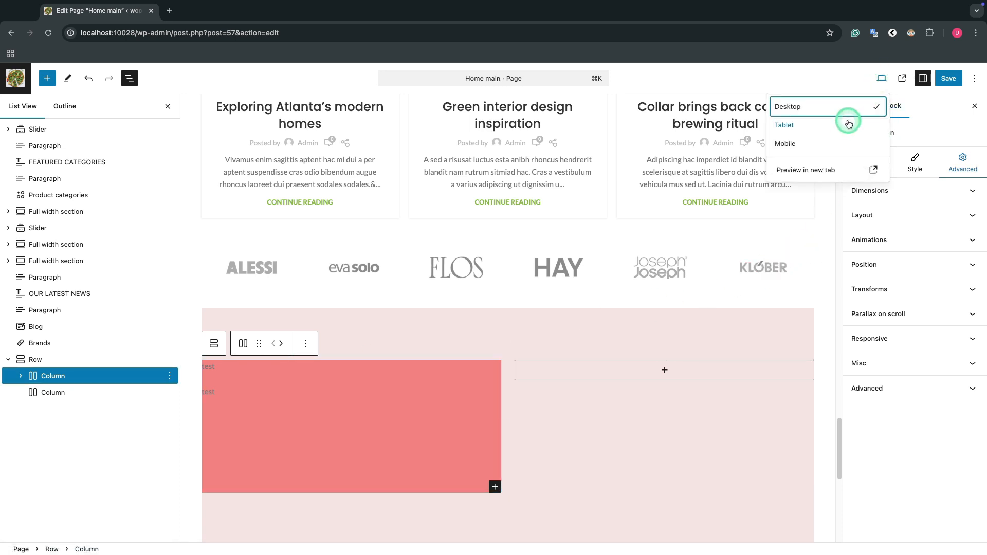
pyautogui.click(831, 145)
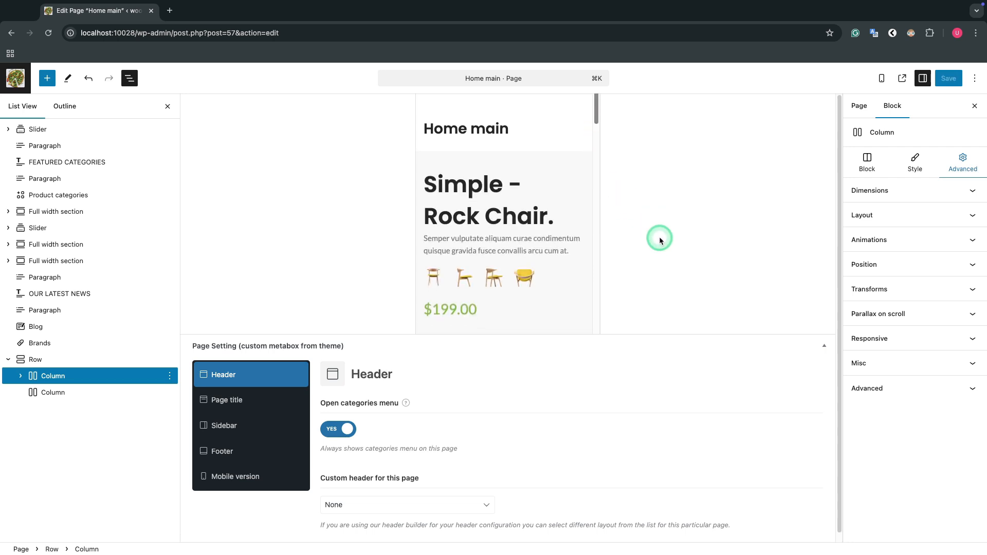
pyautogui.moveTo(595, 104); pyautogui.dragTo(606, 403)
pyautogui.scroll(-9, 550, 257)
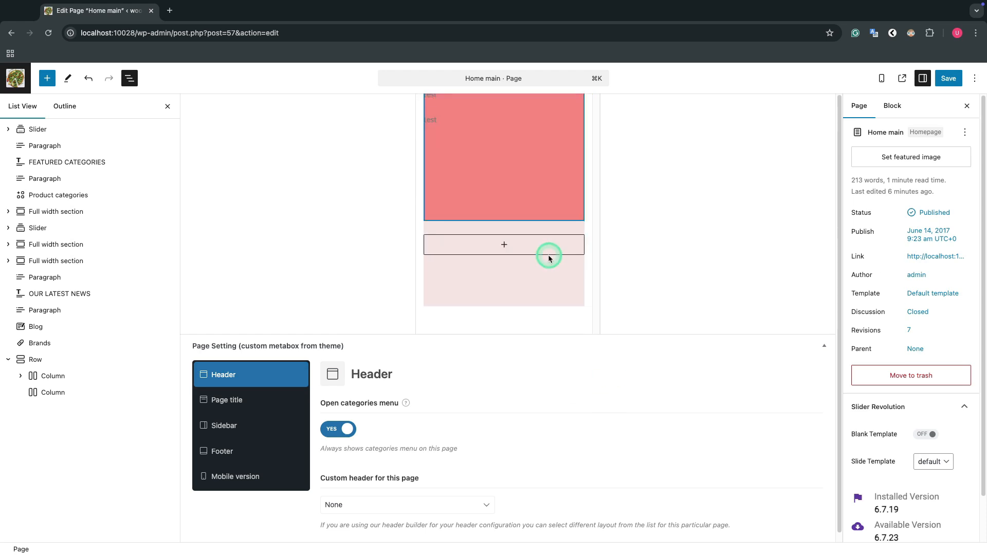
pyautogui.scroll(1, 549, 257)
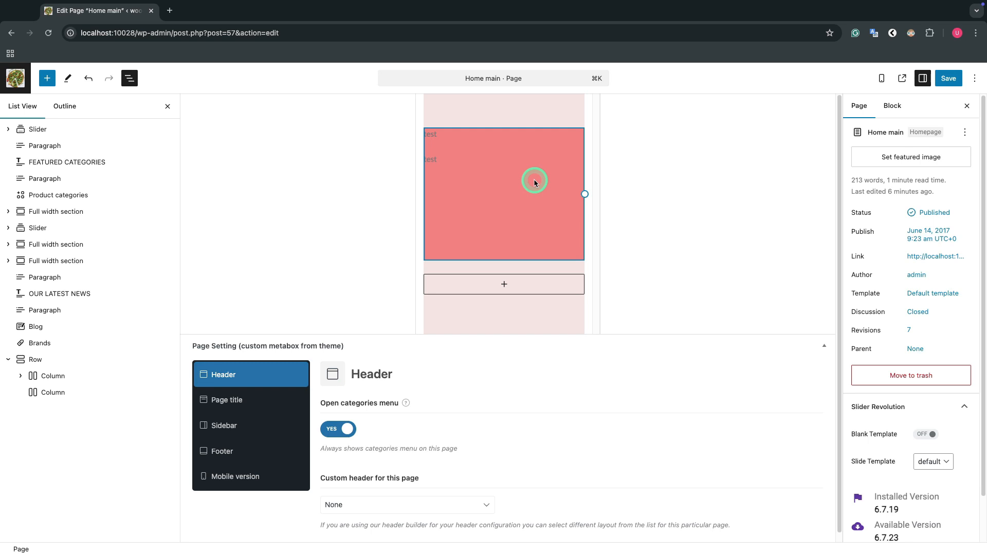
# Step: Set the first column's mobile width to 25
pyautogui.click(53, 375)
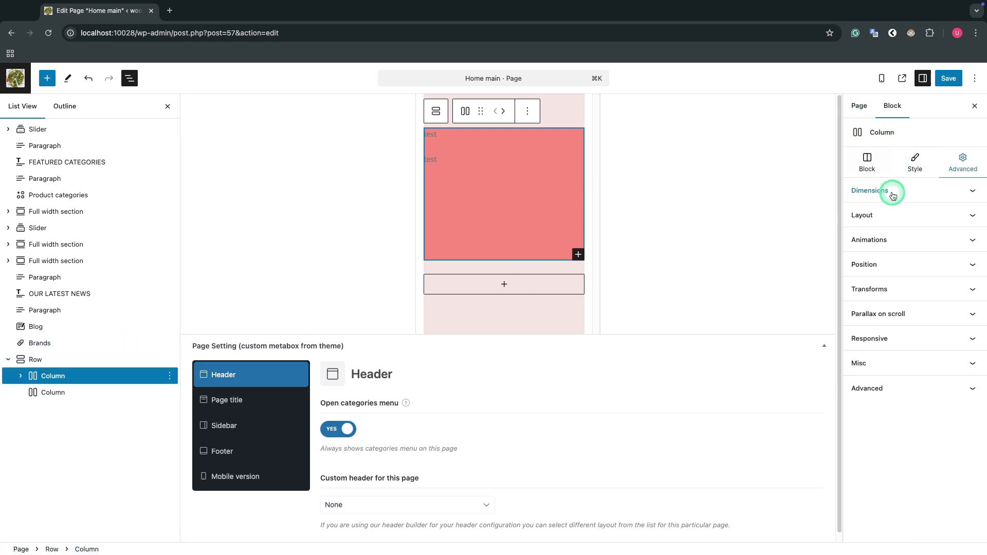
pyautogui.click(893, 196)
pyautogui.click(876, 164)
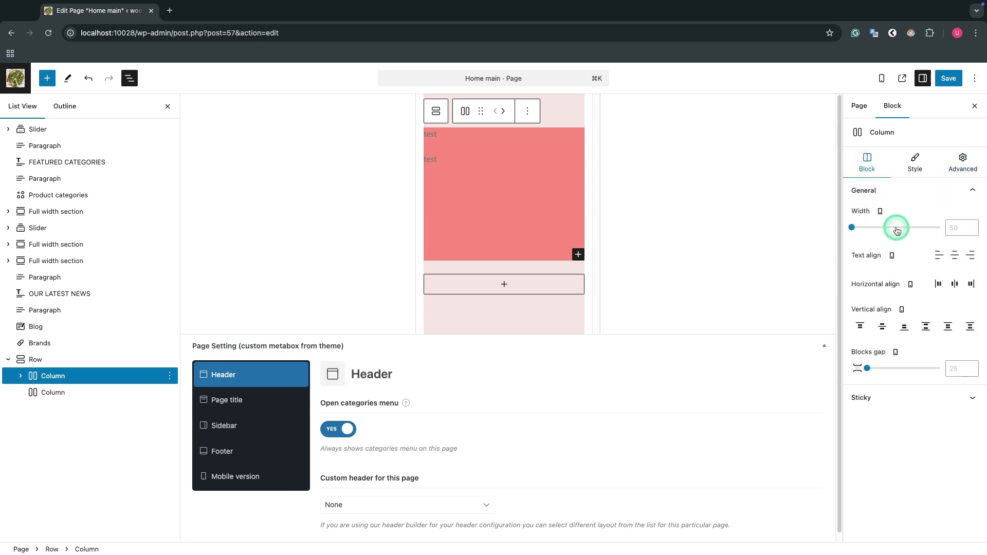
pyautogui.click(961, 228)
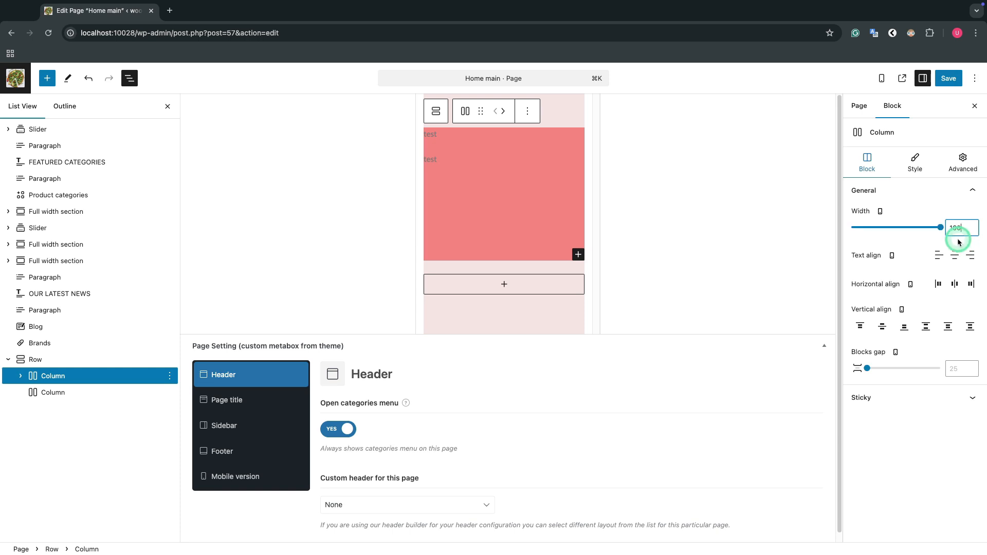
pyautogui.write('25')
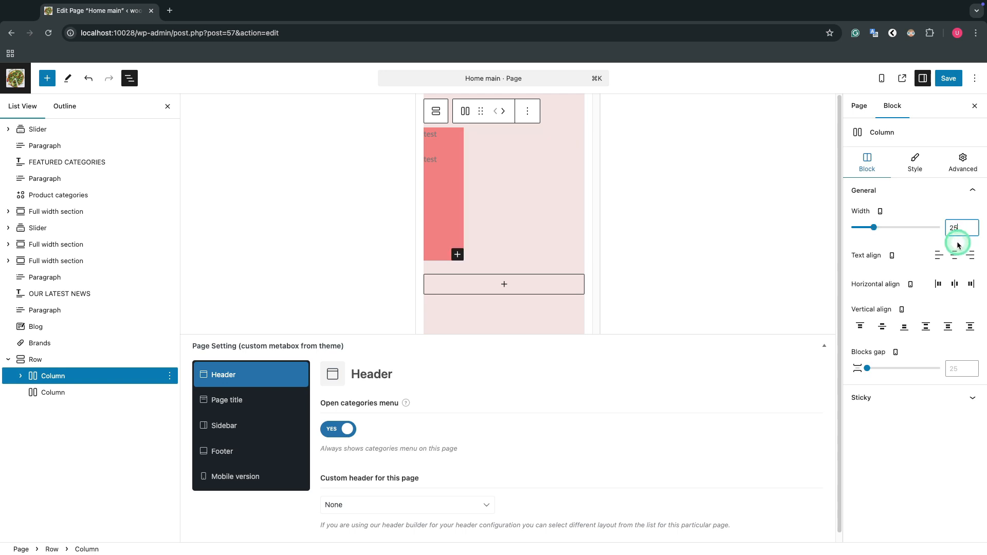
# Step: Set the second column's mobile width to 75
pyautogui.click(73, 391)
pyautogui.click(957, 228)
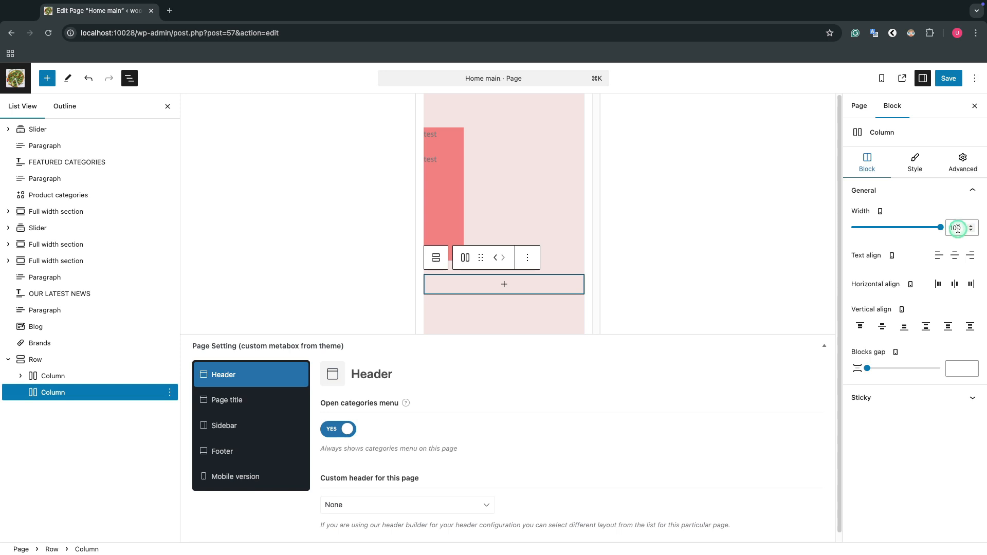
pyautogui.write('75')
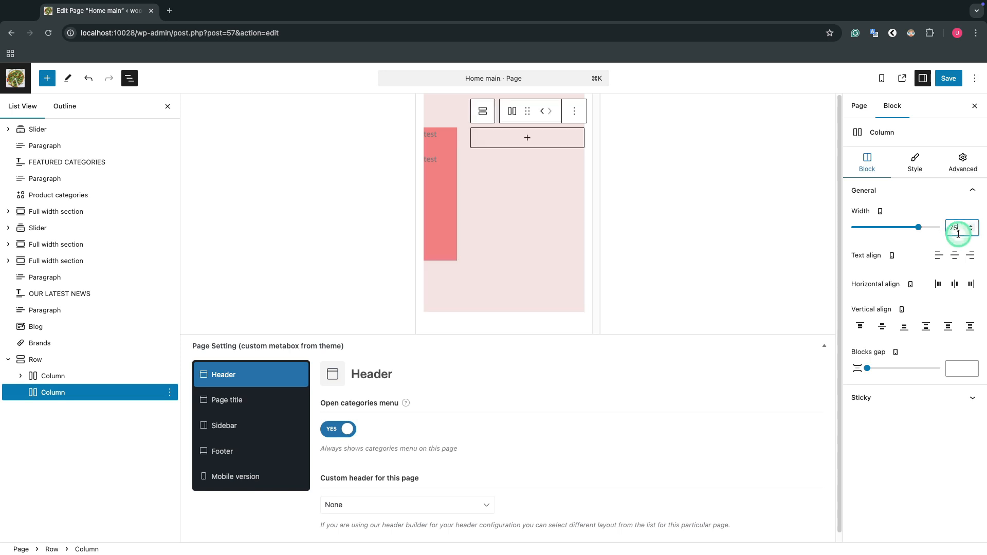
pyautogui.click(557, 254)
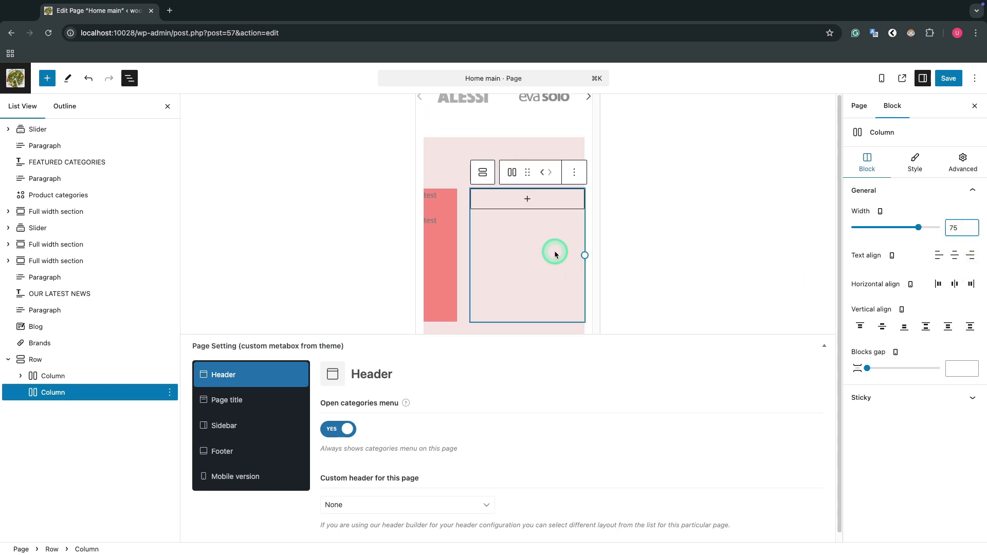